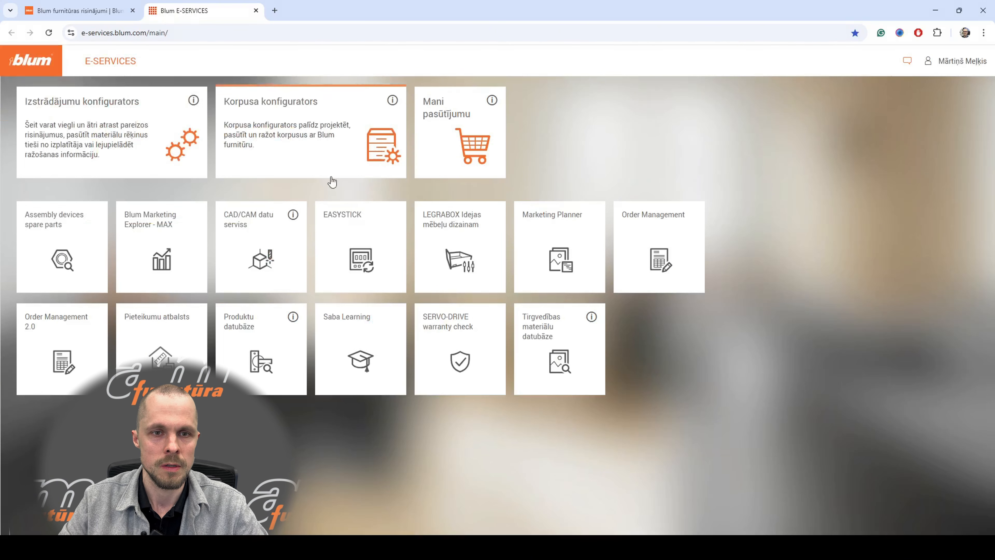
- Open the cabinet configurator (Korpusa konfigurators) and dismiss its announcement about the new toolbar
click(290, 129)
click(858, 151)
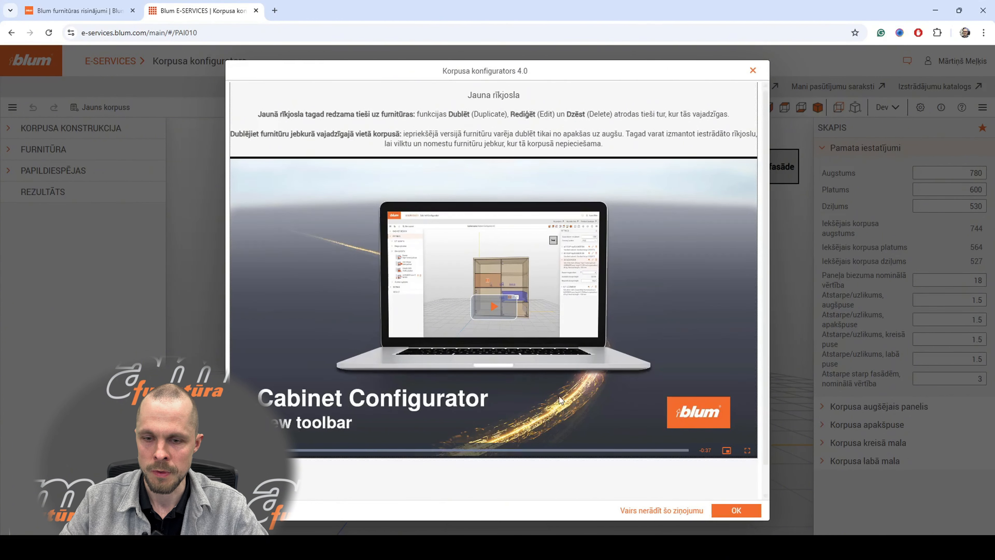
scroll(550, 460, down, 1)
scroll(549, 459, down, 1)
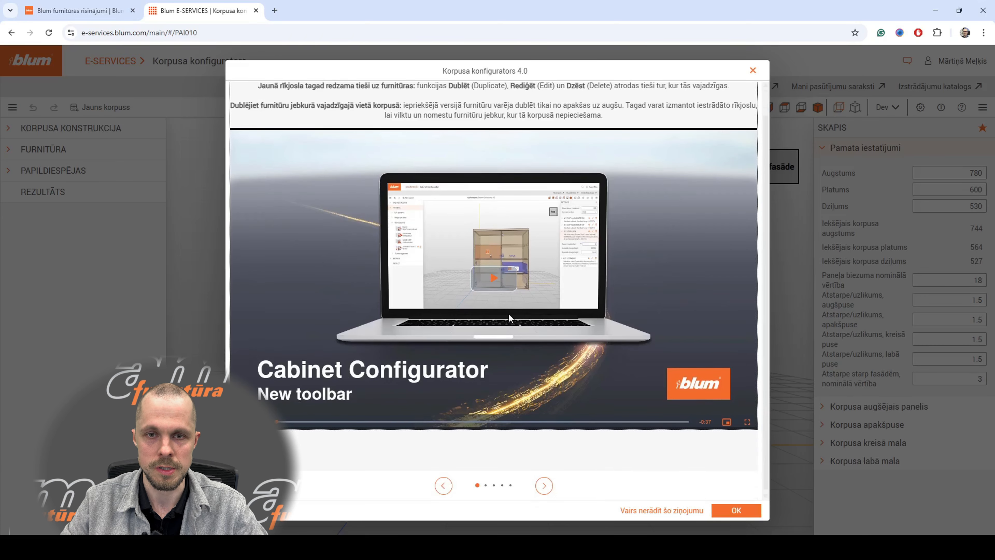
scroll(545, 302, up, 2)
scroll(535, 307, down, 2)
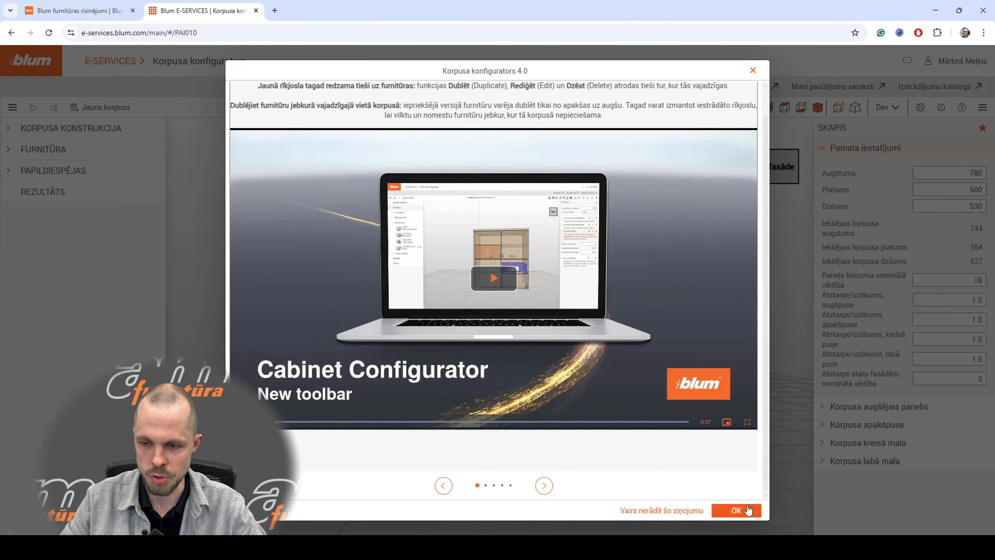
click(740, 511)
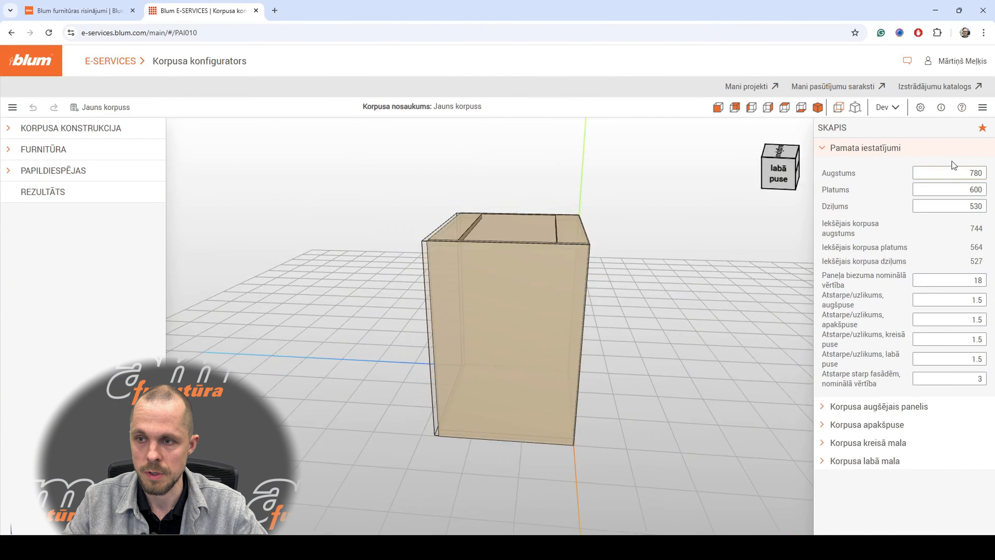
- Set the cabinet width (Platums) to 650 mm in the basic settings
click(970, 190)
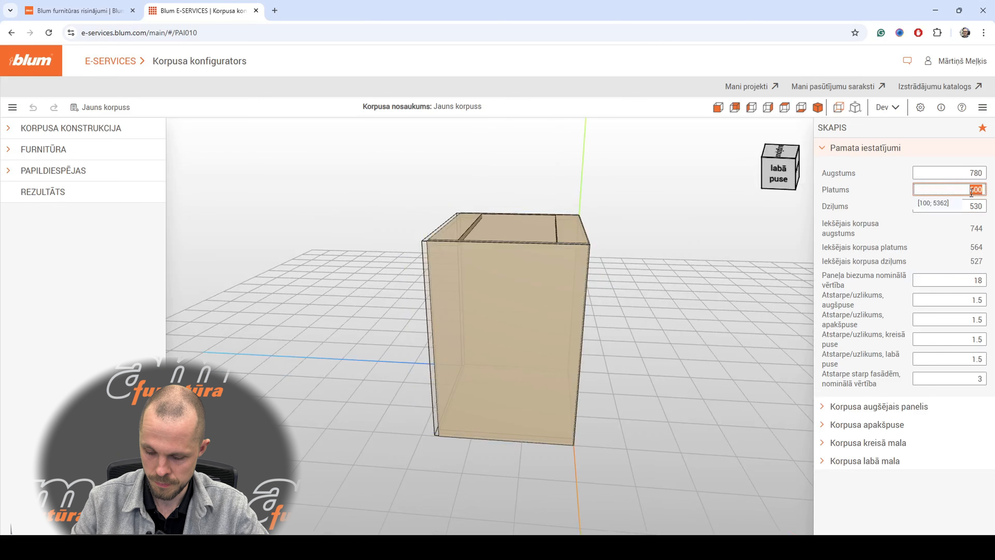
text(650)
key(Return)
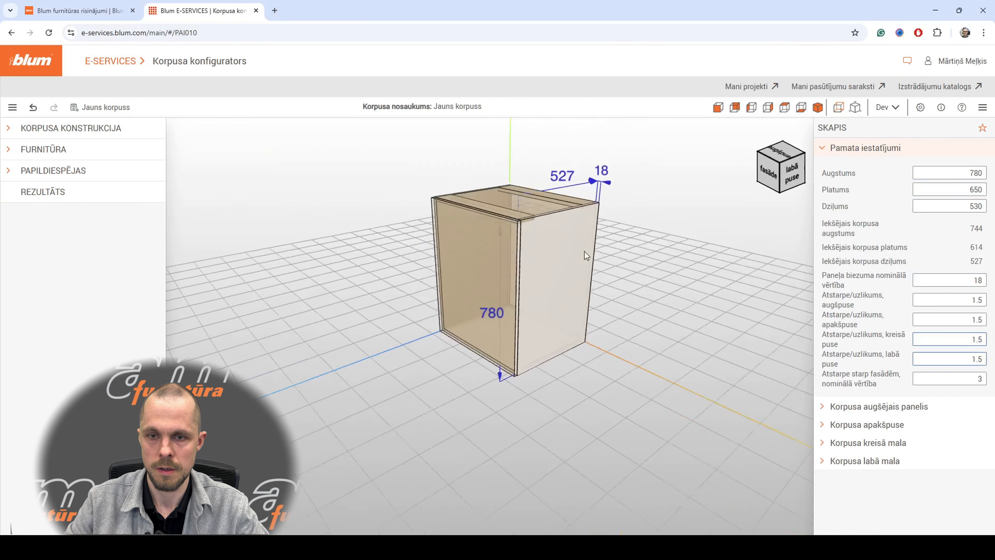
- Examine the dimensions and settings of the cabinet's side panels and top stretchers, and clear the selection
click(461, 246)
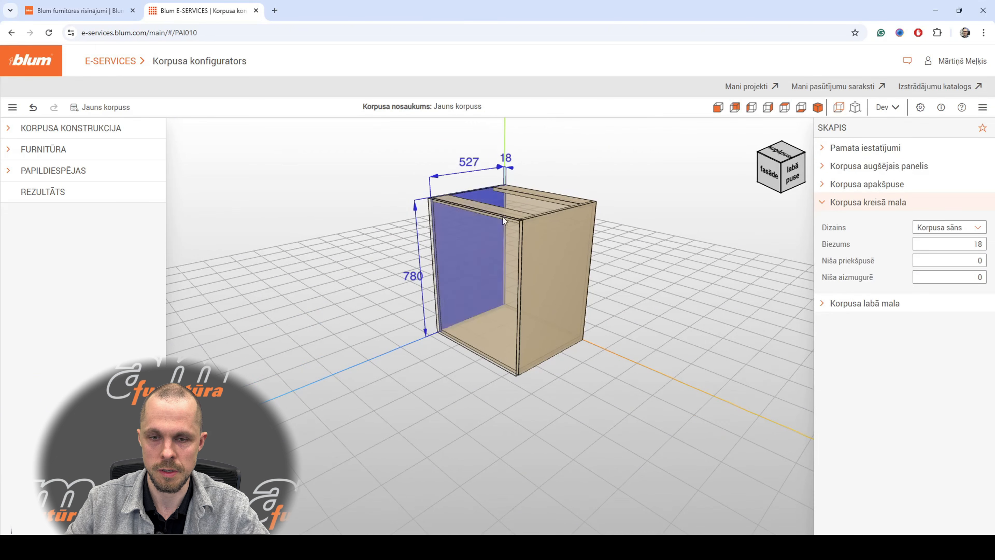
scroll(521, 182, up, 3)
click(522, 188)
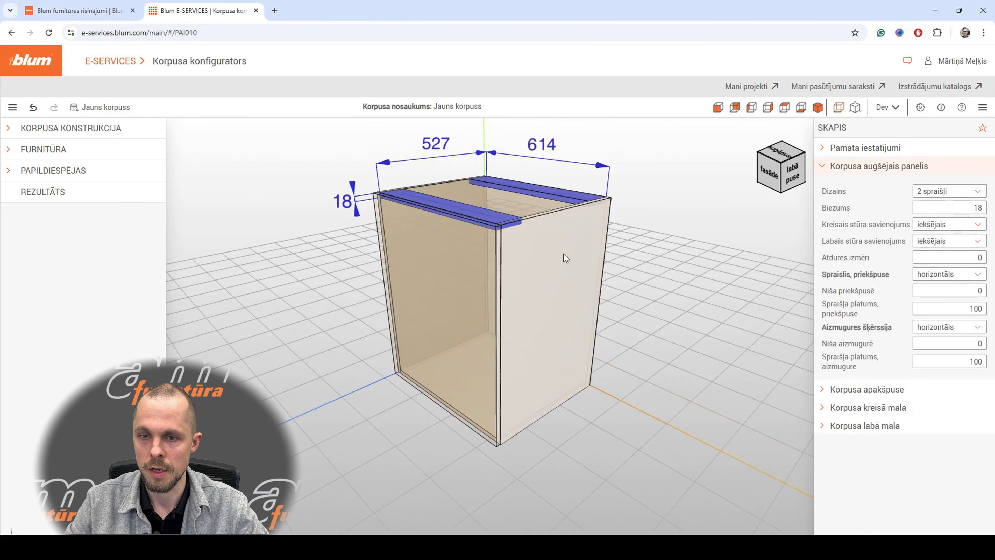
click(564, 254)
click(662, 182)
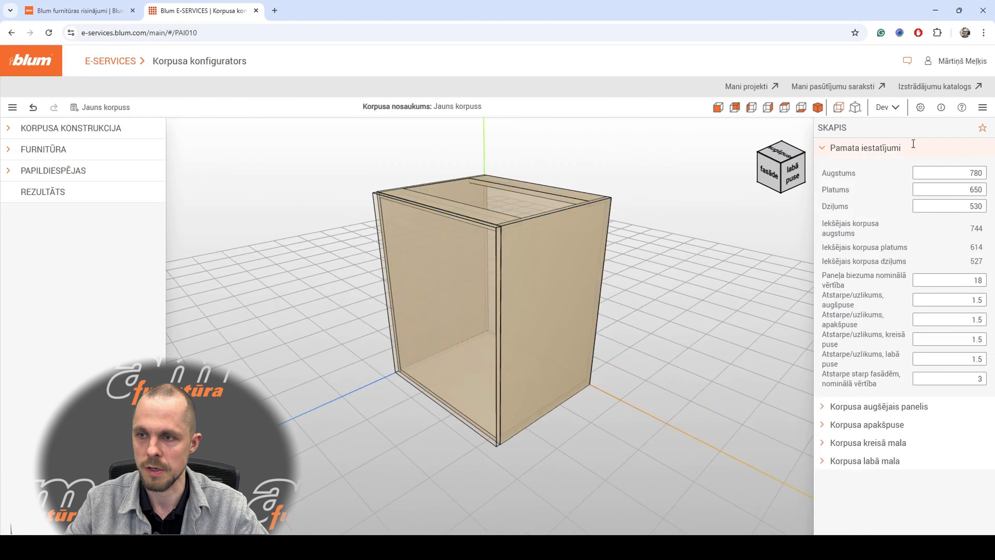
- Enable the dark colour mode (Tumšas krāsas režīms) in the configurator settings, apply it and dismiss the toolbar announcement
click(920, 108)
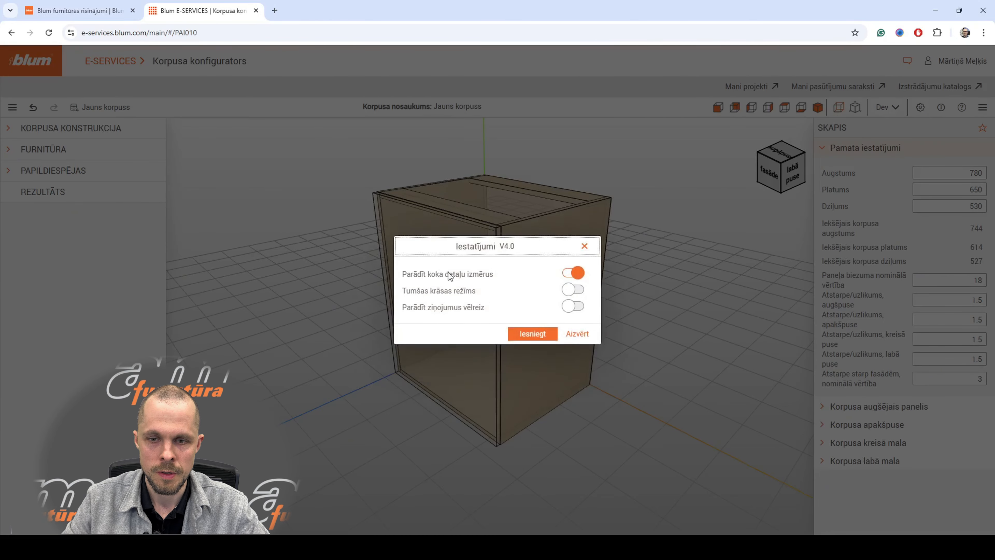
click(573, 275)
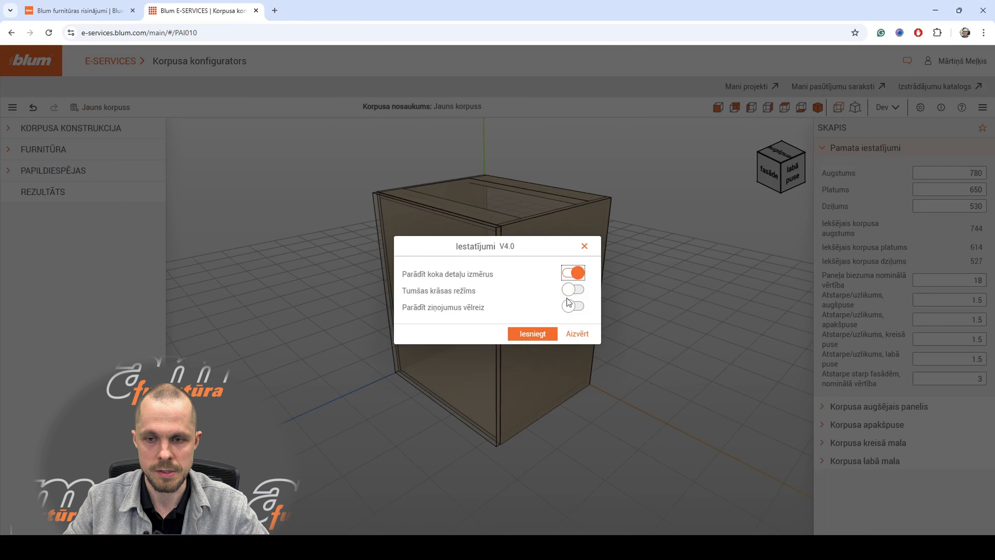
click(573, 289)
click(536, 333)
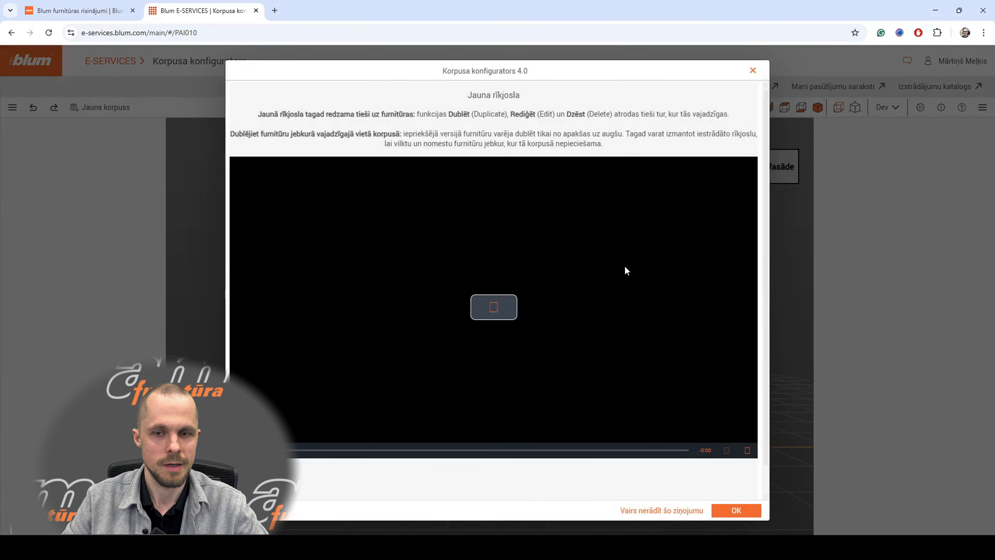
click(736, 507)
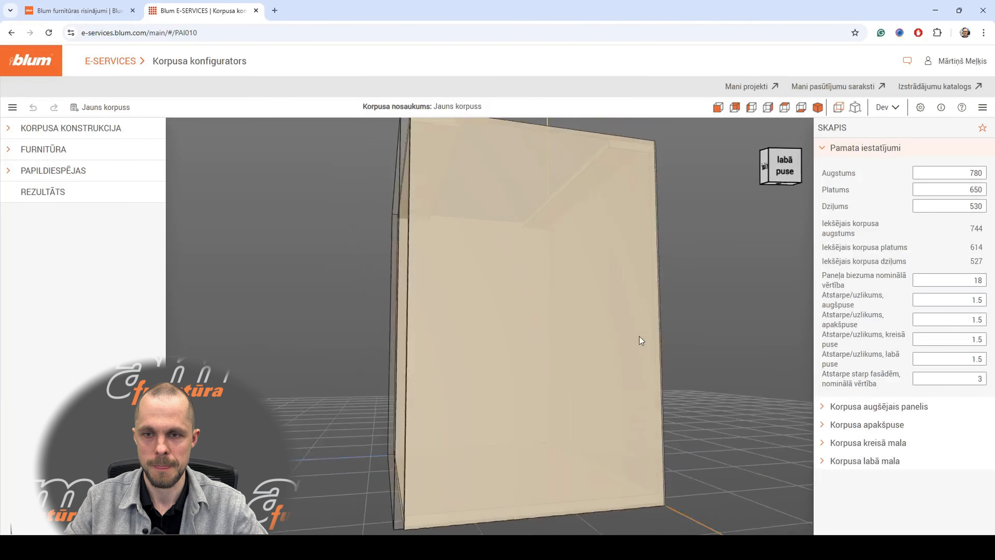
- Examine the cabinet model from different distances and angles, and look through the available cabinet construction elements
scroll(693, 252, up, 3)
drag(694, 252, 710, 294)
scroll(705, 298, up, 2)
scroll(674, 383, down, 6)
scroll(685, 396, up, 3)
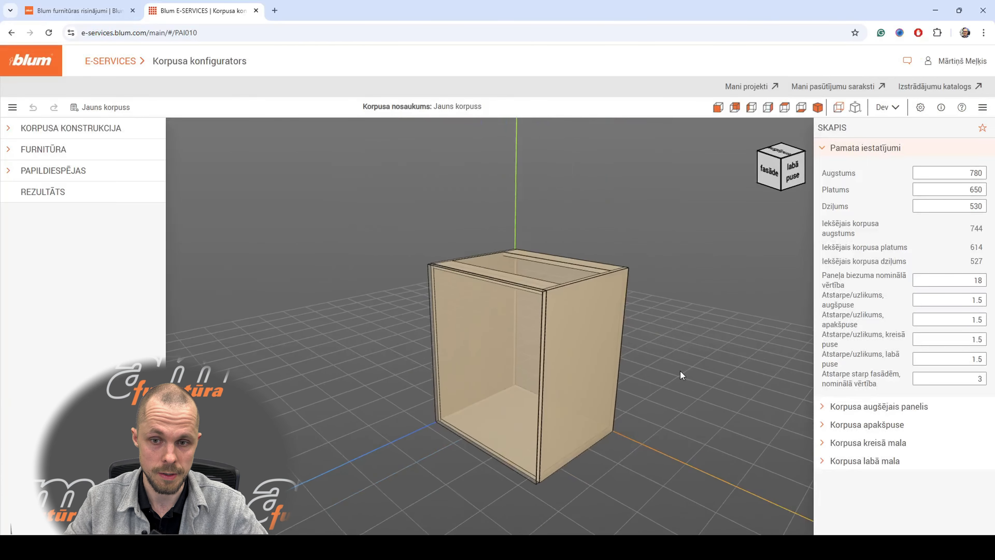
click(10, 130)
scroll(712, 384, up, 3)
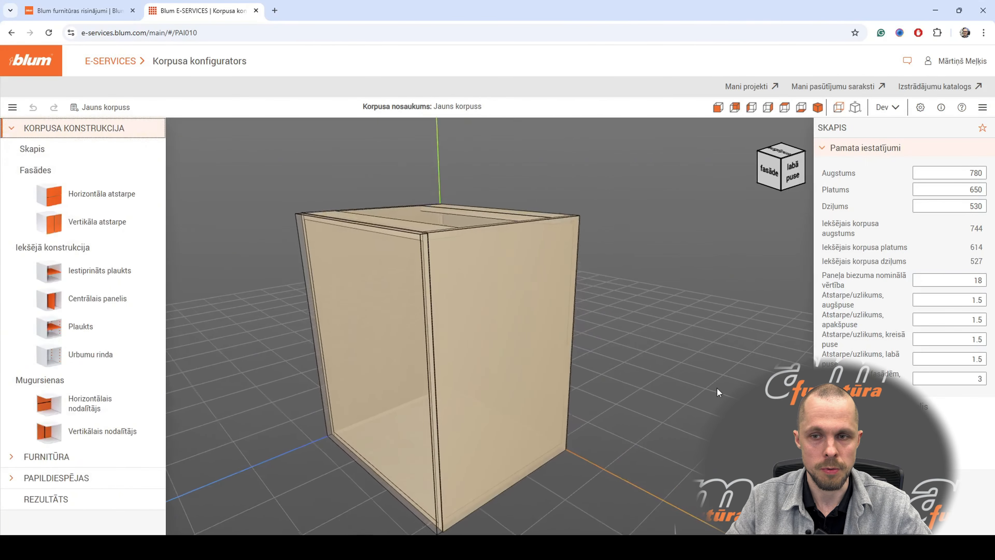
scroll(607, 506, down, 5)
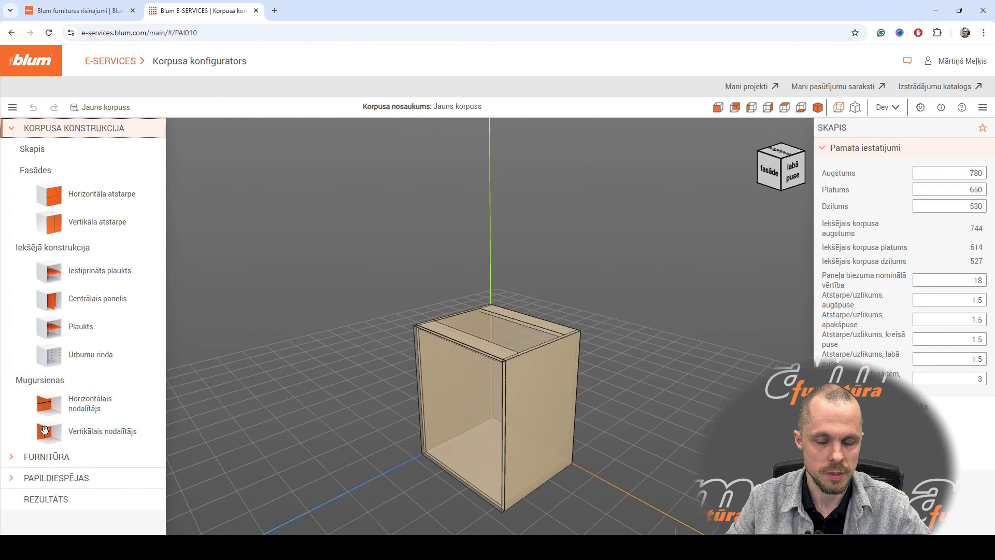
scroll(561, 470, up, 4)
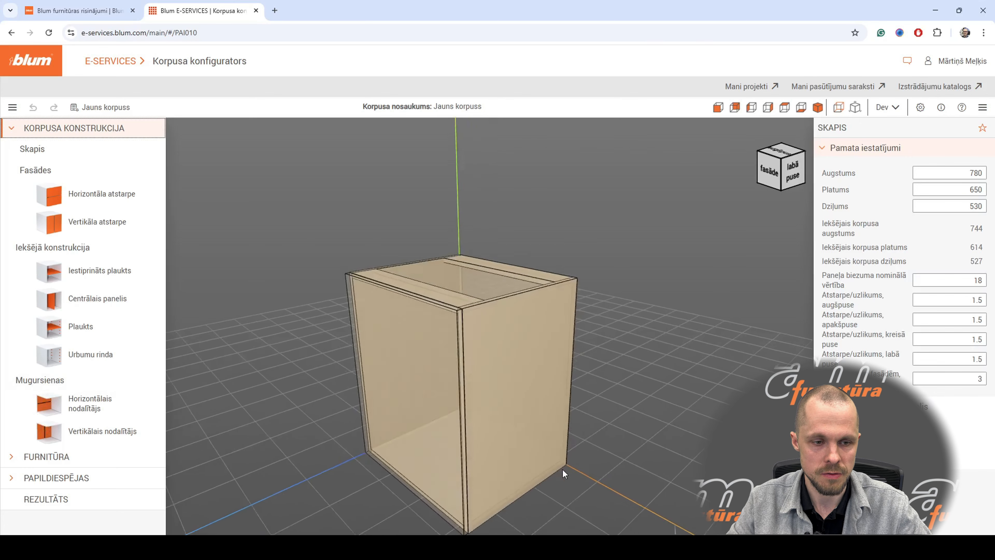
- Split the back panel with a horizontal divider about 409 mm up, and halve its upper part with a vertical divider
drag(293, 338, 330, 322)
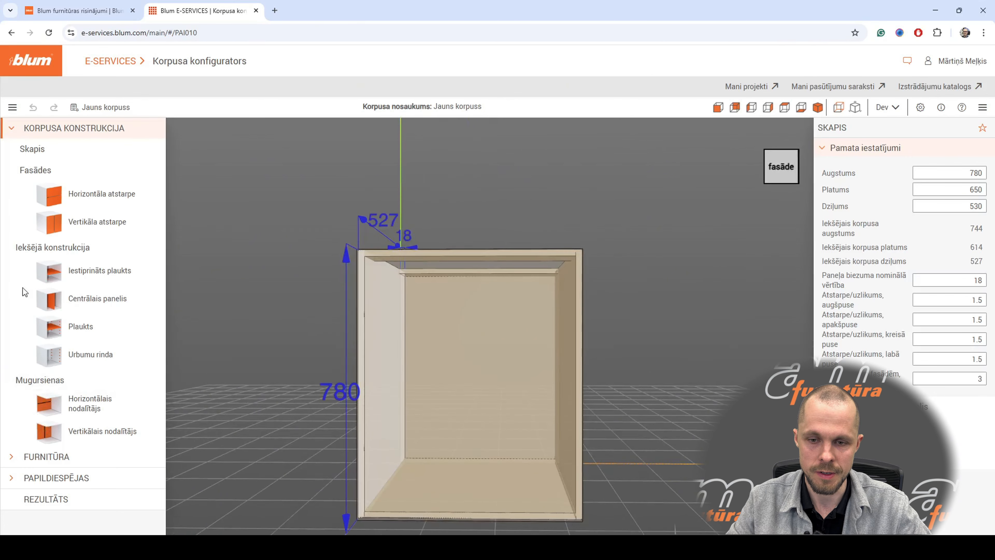
click(32, 379)
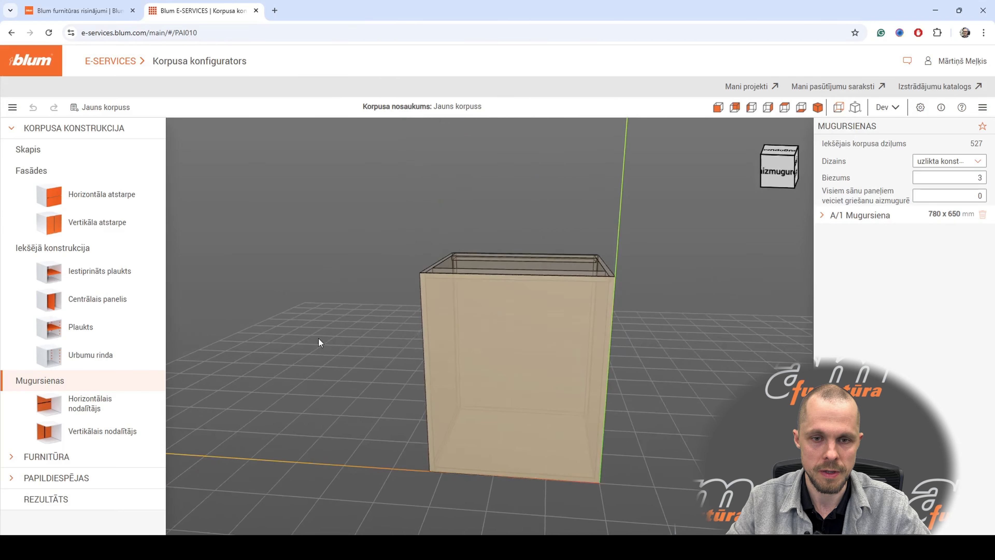
drag(113, 405, 493, 377)
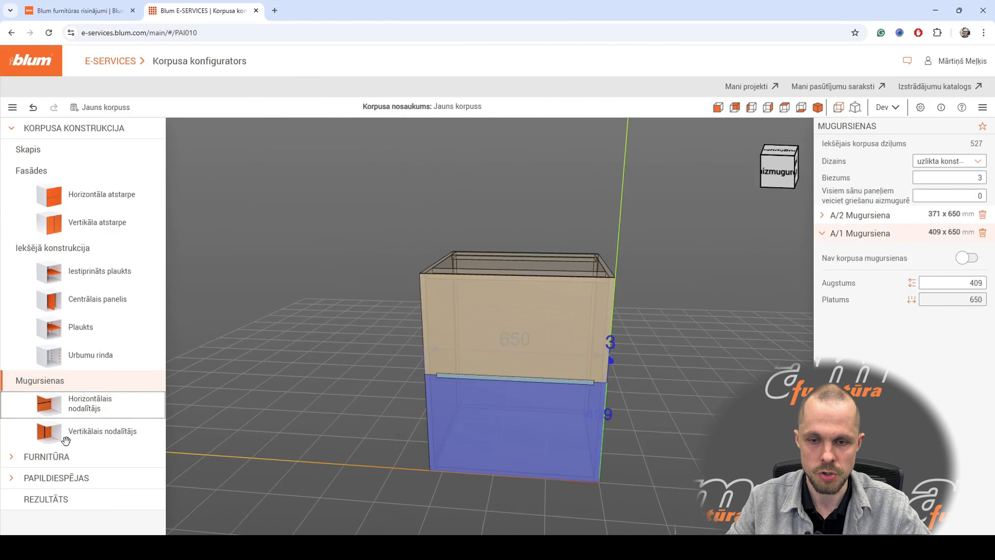
drag(65, 440, 580, 318)
drag(515, 335, 488, 354)
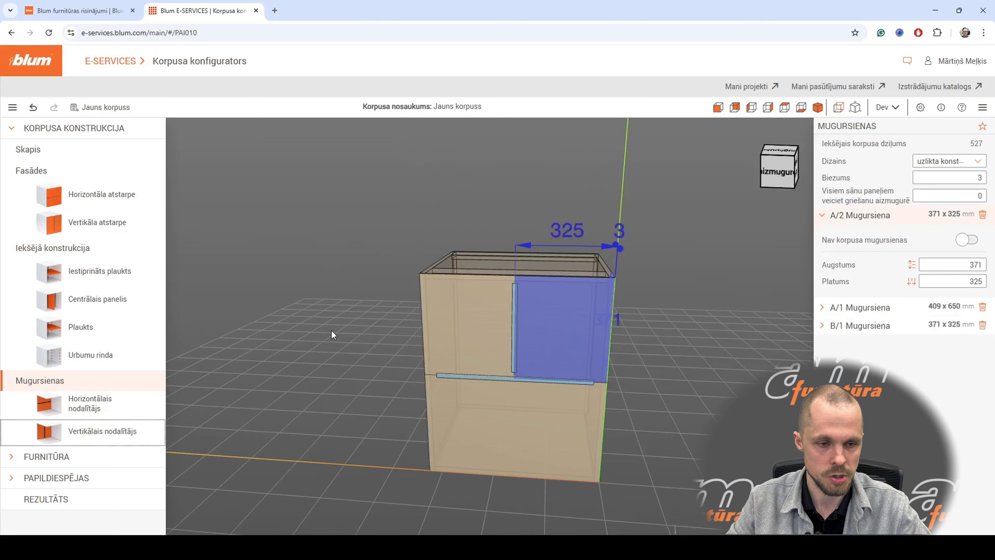
- Divide the cabinet front with a horizontal gap, leaving a lower front about 426 mm high
drag(270, 314, 449, 325)
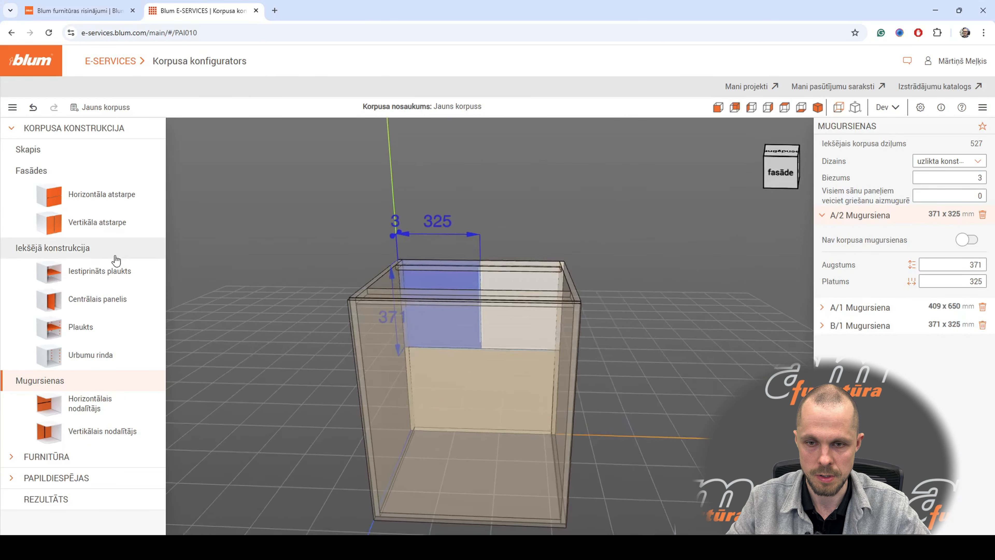
click(63, 174)
drag(229, 245, 153, 251)
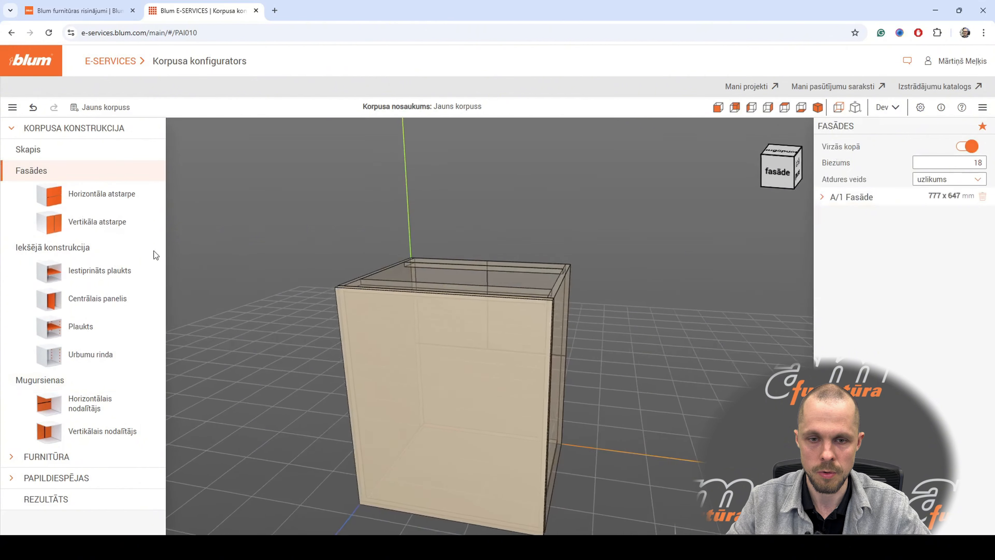
drag(80, 198, 413, 382)
click(430, 402)
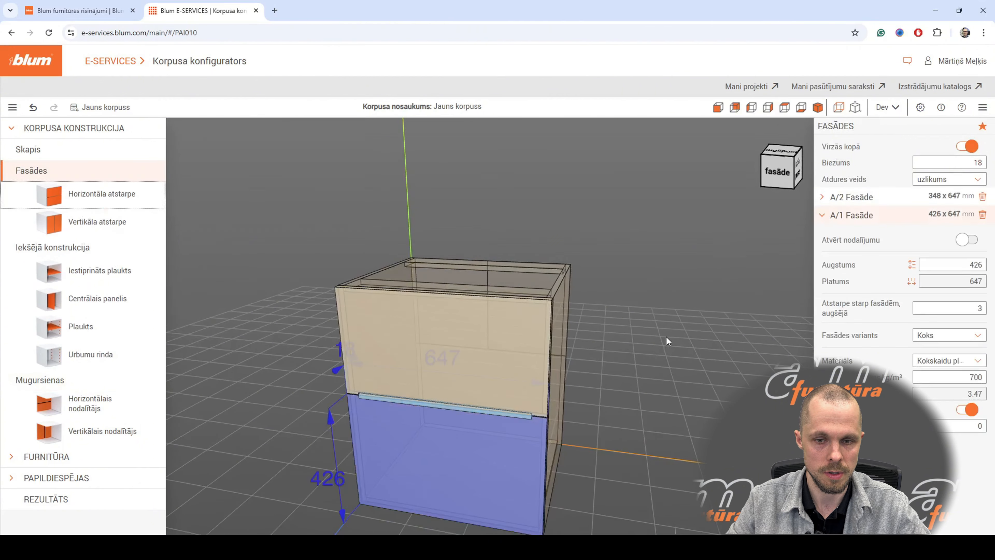
drag(666, 336, 421, 500)
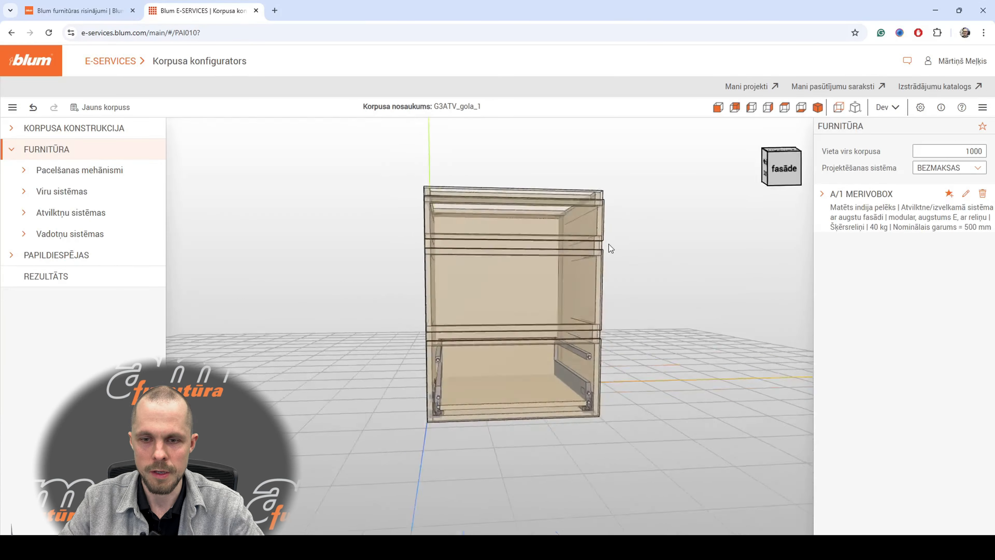
- Duplicate the bottom MERIVOBOX drawer of the G3ATV_gola_1 cabinet into the middle front section
drag(609, 244, 568, 369)
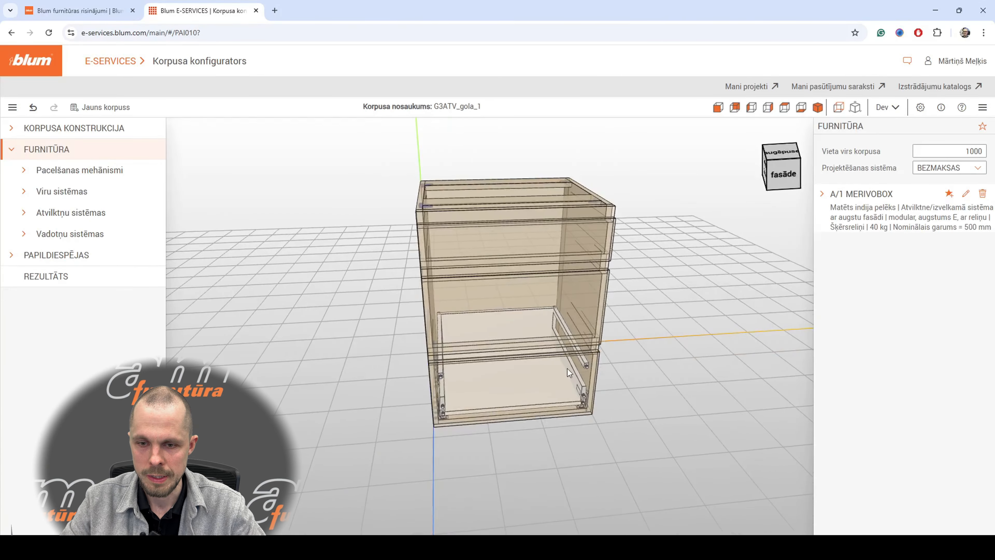
click(567, 368)
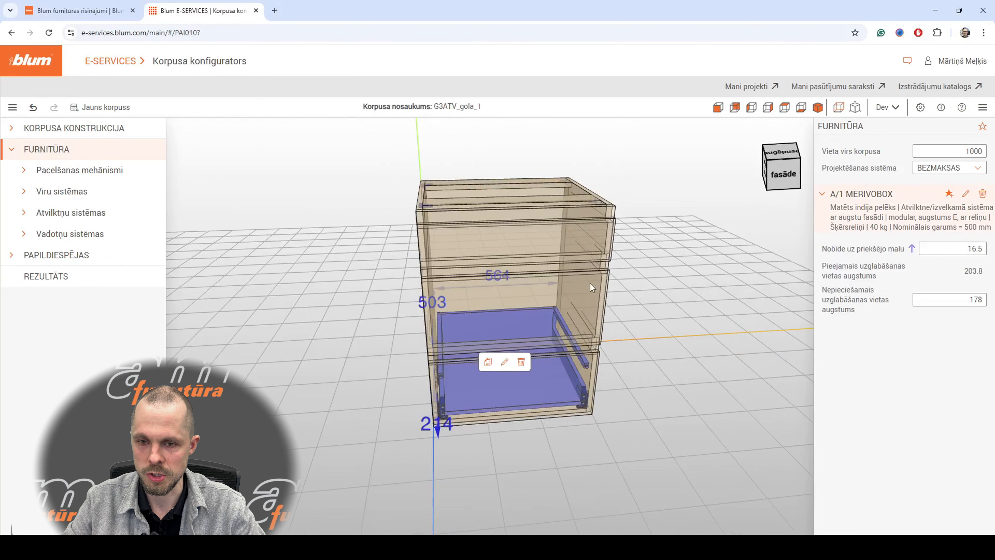
scroll(493, 371, up, 5)
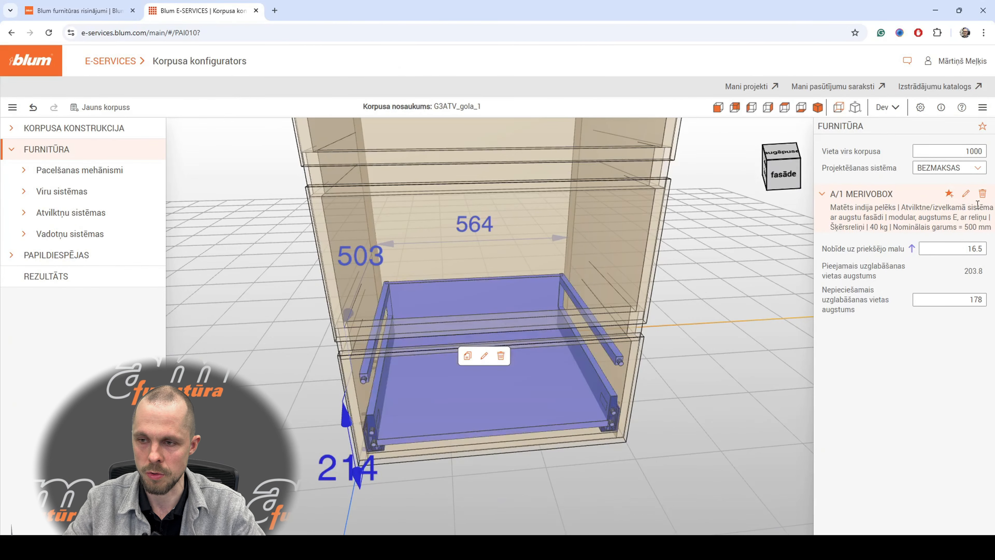
scroll(593, 346, down, 3)
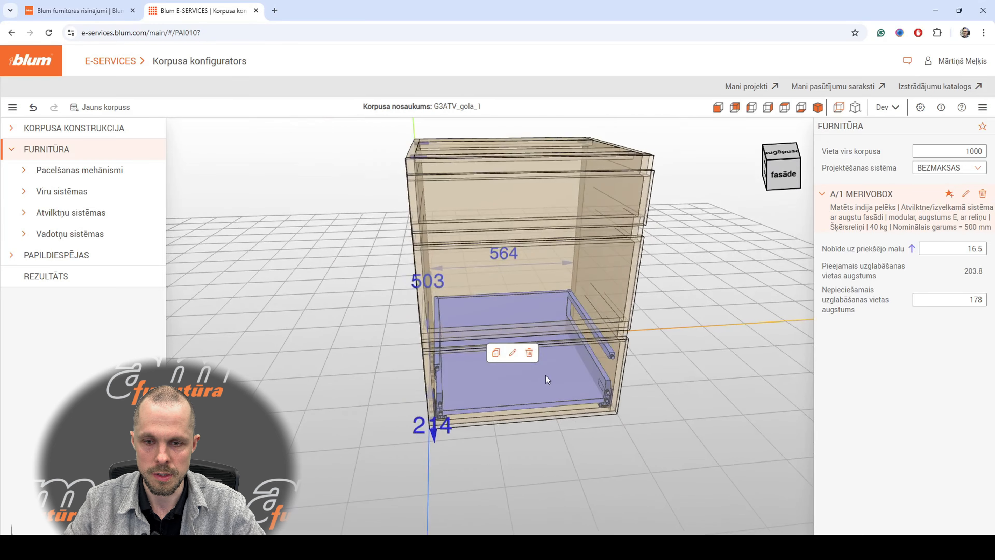
drag(568, 364, 521, 292)
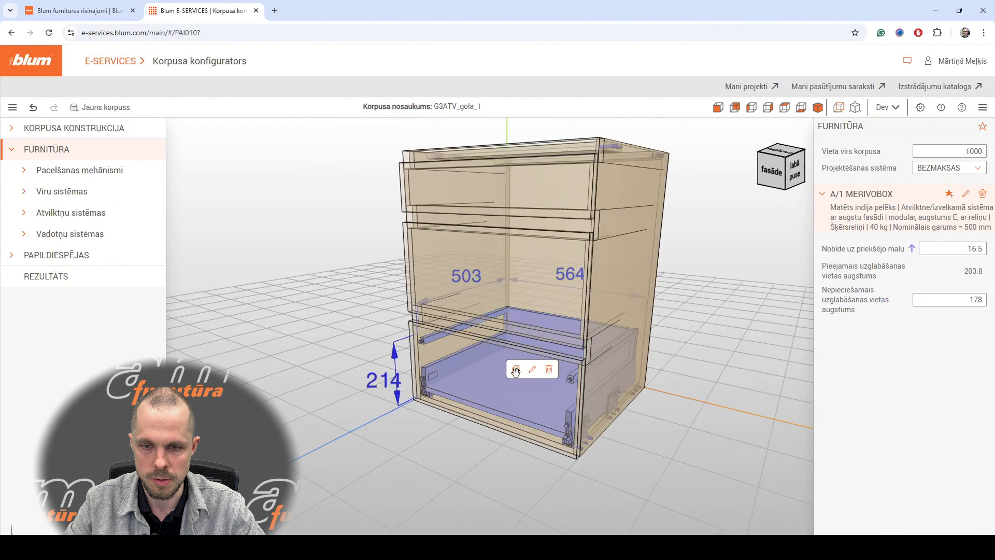
drag(516, 370, 515, 275)
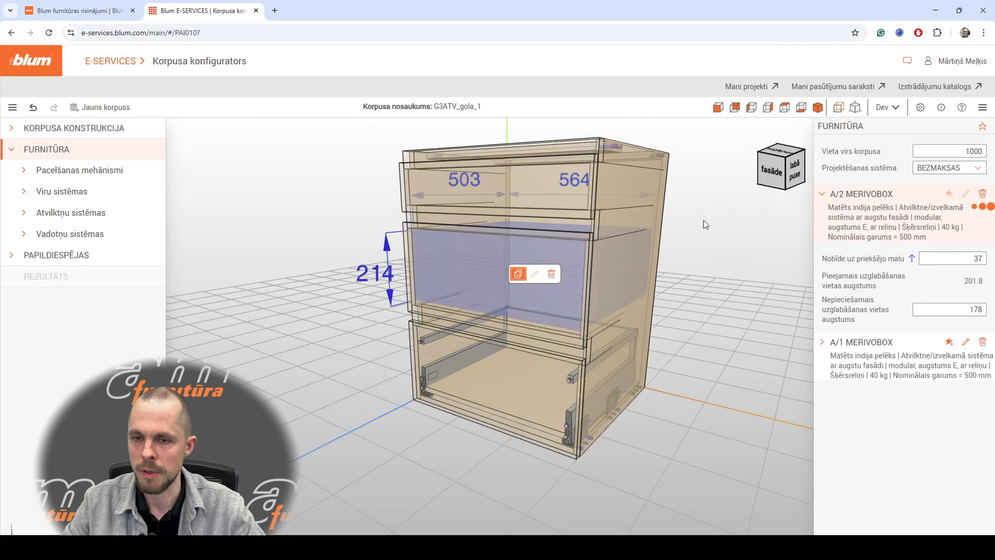
- Duplicate the middle MERIVOBOX drawer into the top front section of the cabinet
mouse_move(703, 220)
mouse_down()
mouse_move(664, 227)
mouse_move(695, 232)
mouse_up()
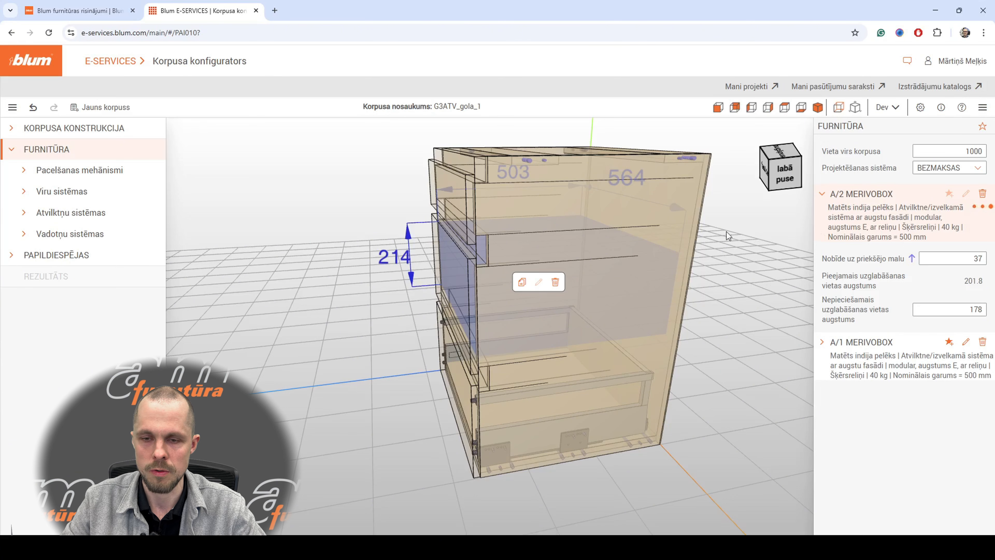
drag(746, 256, 712, 259)
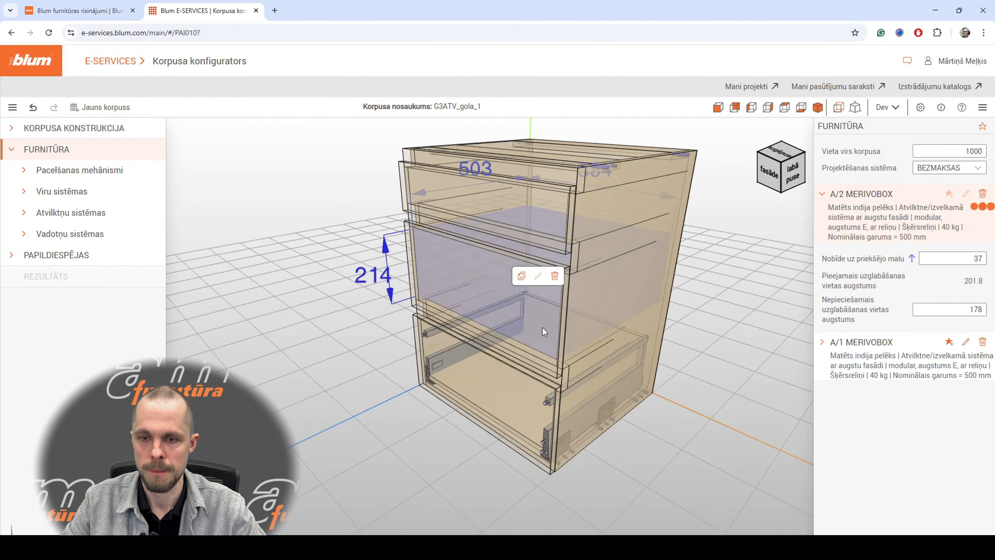
click(520, 281)
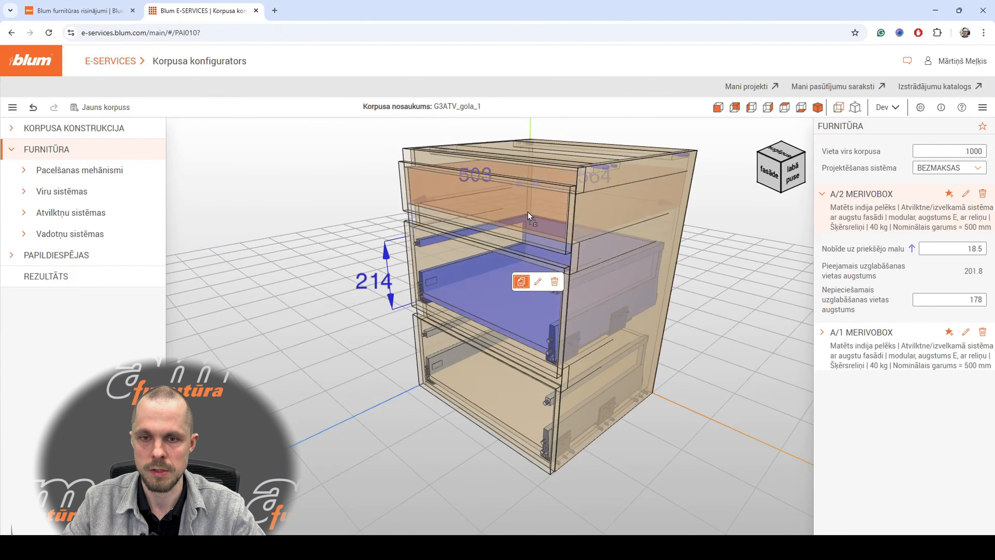
click(527, 212)
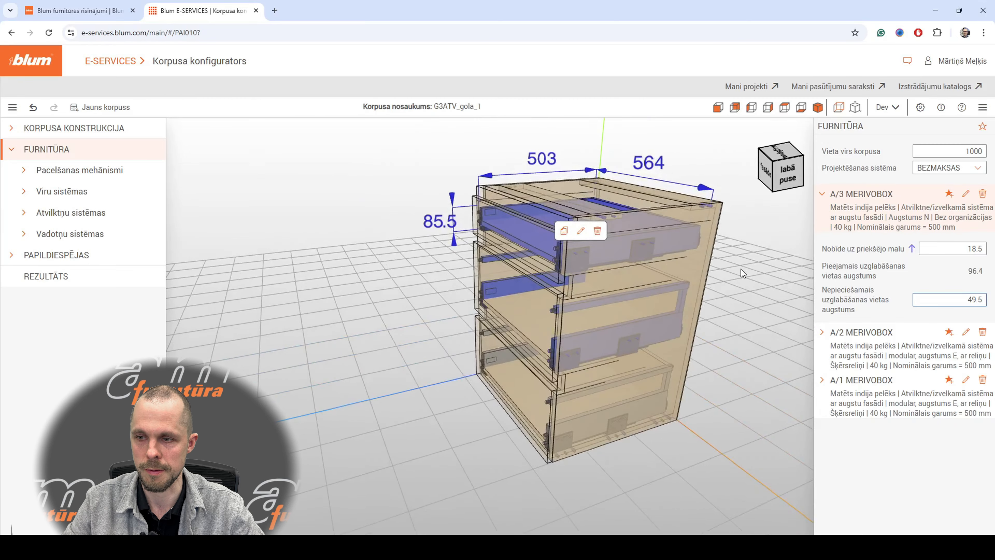
- Start a new empty cabinet in place of the three-drawer one
click(740, 269)
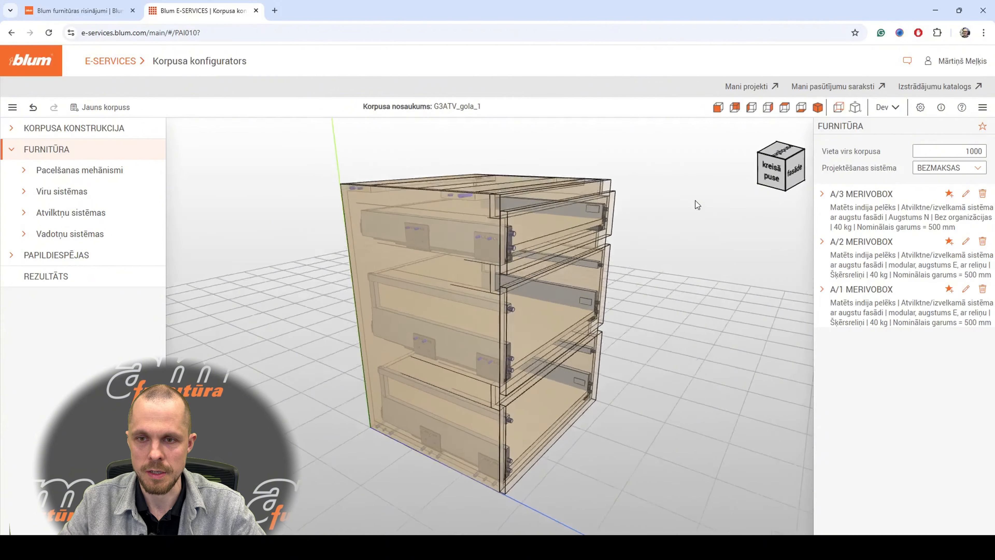
mouse_move(600, 201)
mouse_down()
mouse_move(557, 180)
mouse_move(494, 187)
mouse_move(600, 198)
mouse_up()
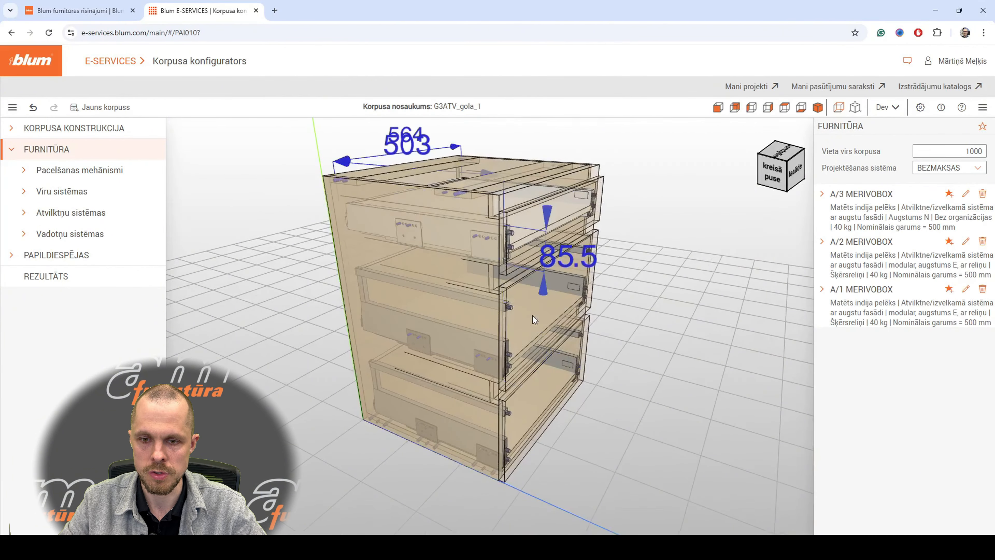
drag(643, 252, 654, 210)
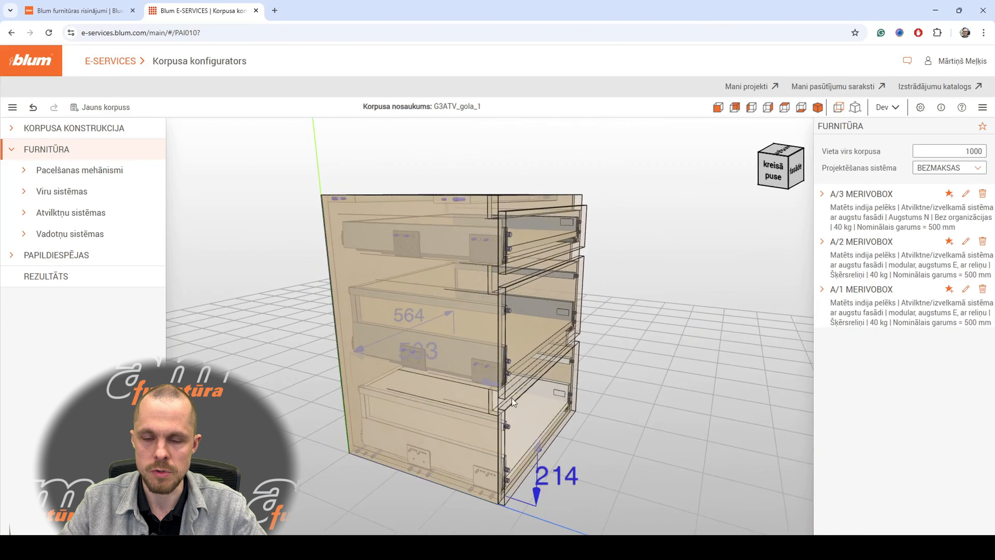
click(87, 108)
click(603, 313)
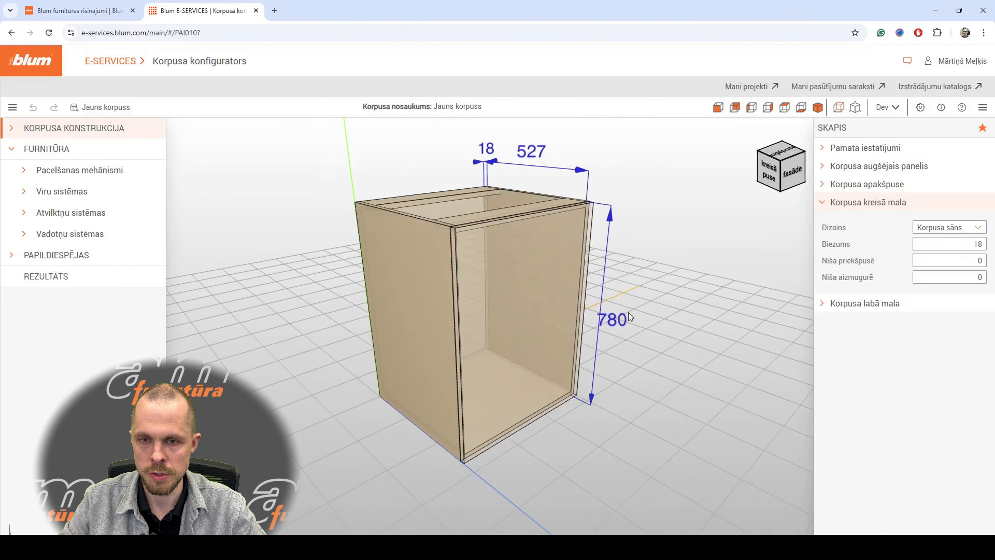
- Set the cabinet's upper and lower front gap/overlay to 0 in the basic settings
click(12, 128)
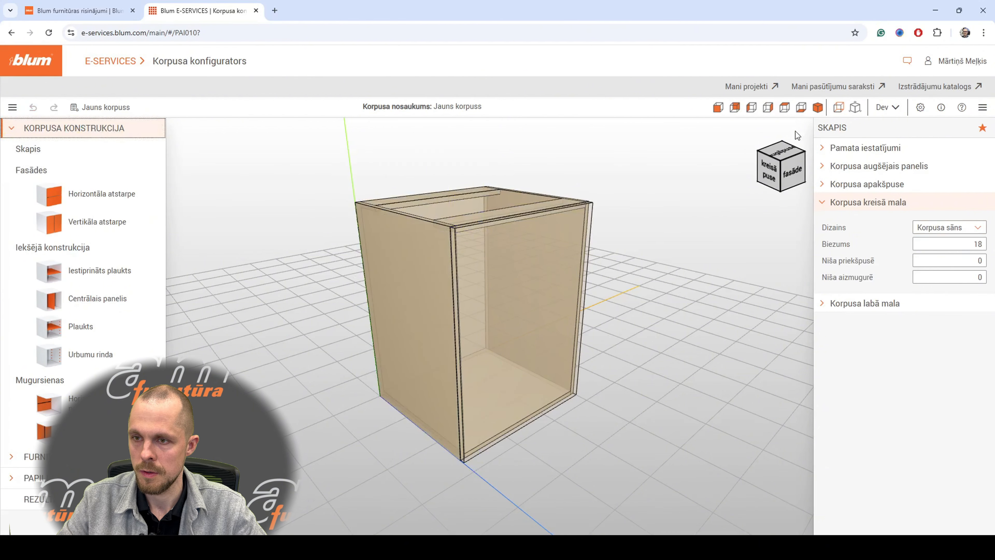
click(811, 147)
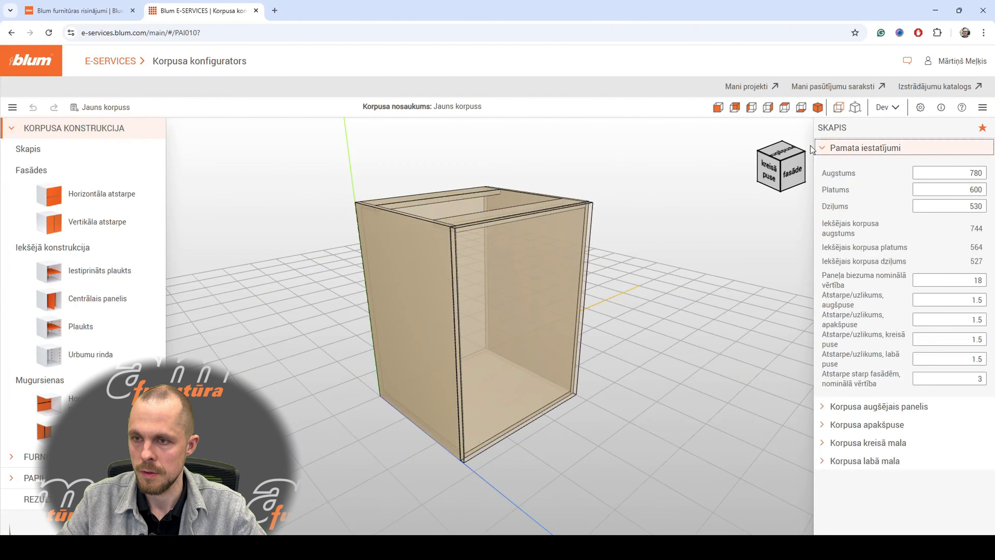
click(969, 299)
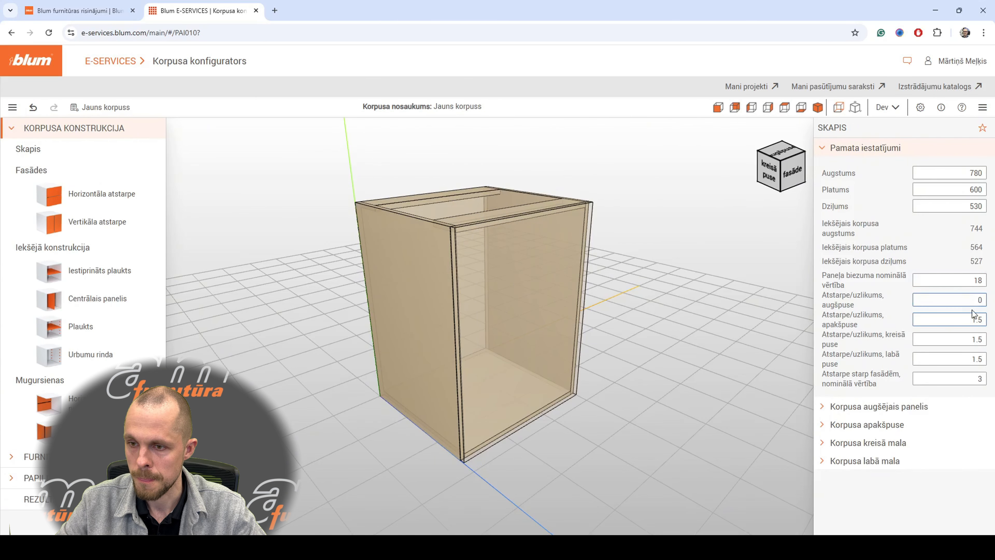
click(978, 319)
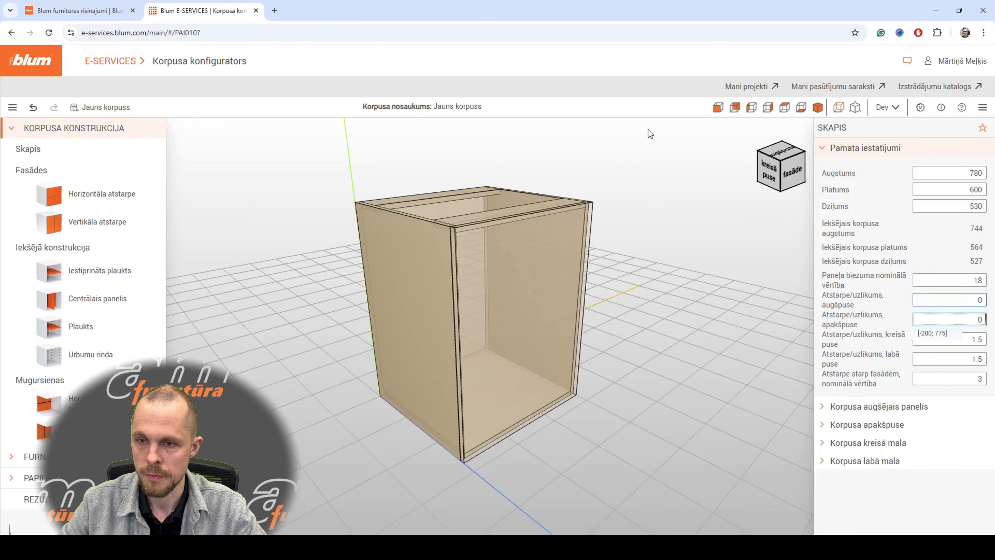
- Split the cabinet front's height with the division 2:24:2:24:1:30
drag(648, 130, 642, 142)
click(35, 174)
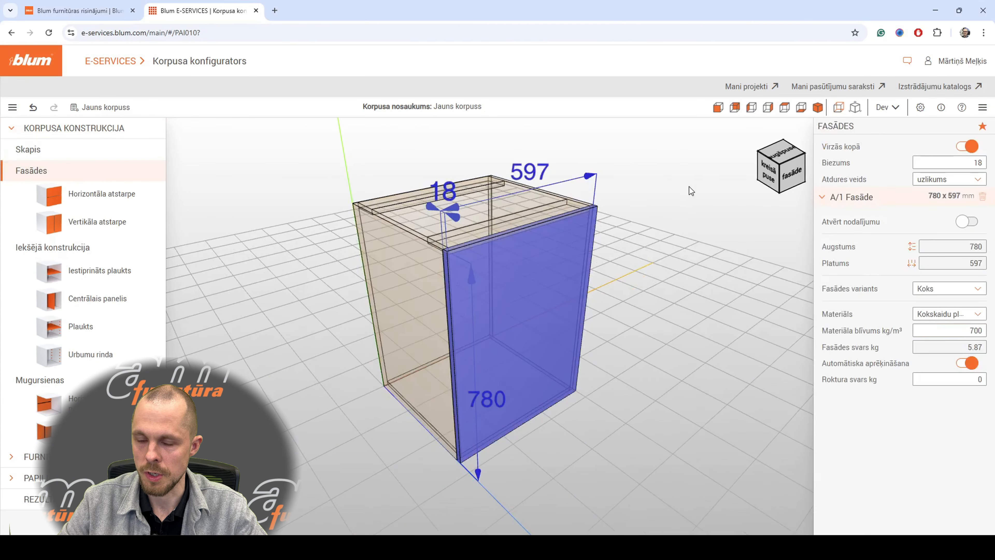
drag(688, 187, 690, 181)
click(909, 247)
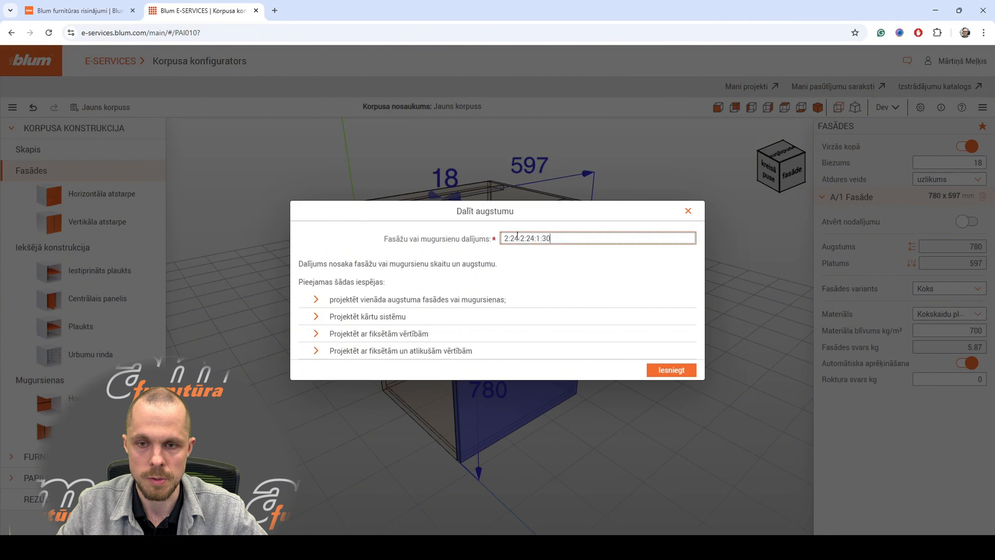
click(668, 369)
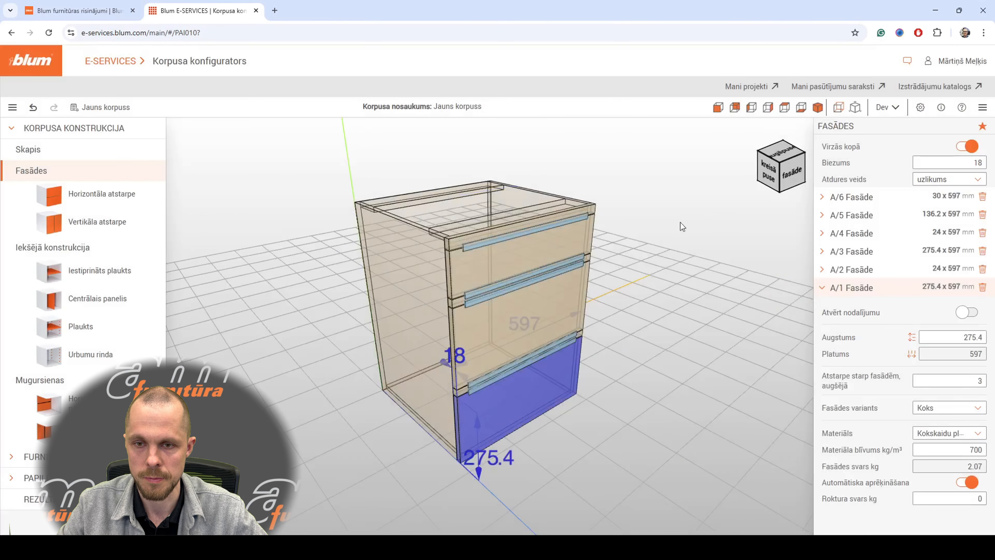
- Turn the 30 mm top strip and both 24 mm strips between the fronts into open compartments
click(592, 212)
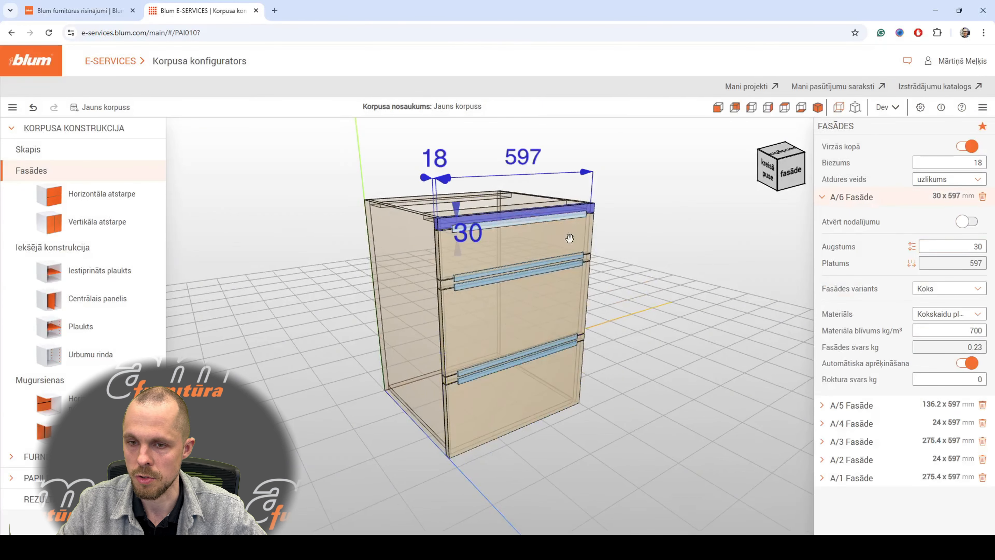
scroll(477, 258, up, 1)
scroll(476, 258, up, 1)
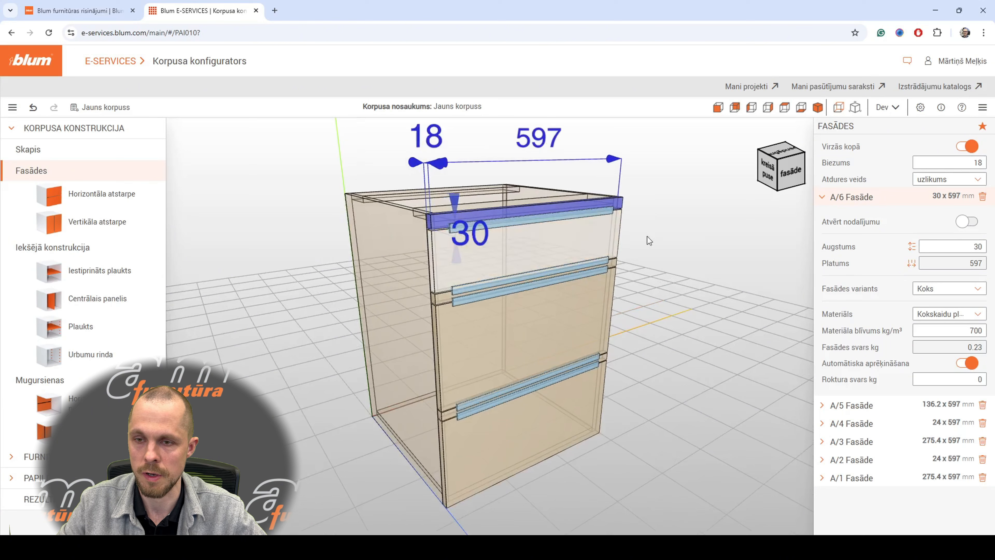
click(966, 222)
click(541, 331)
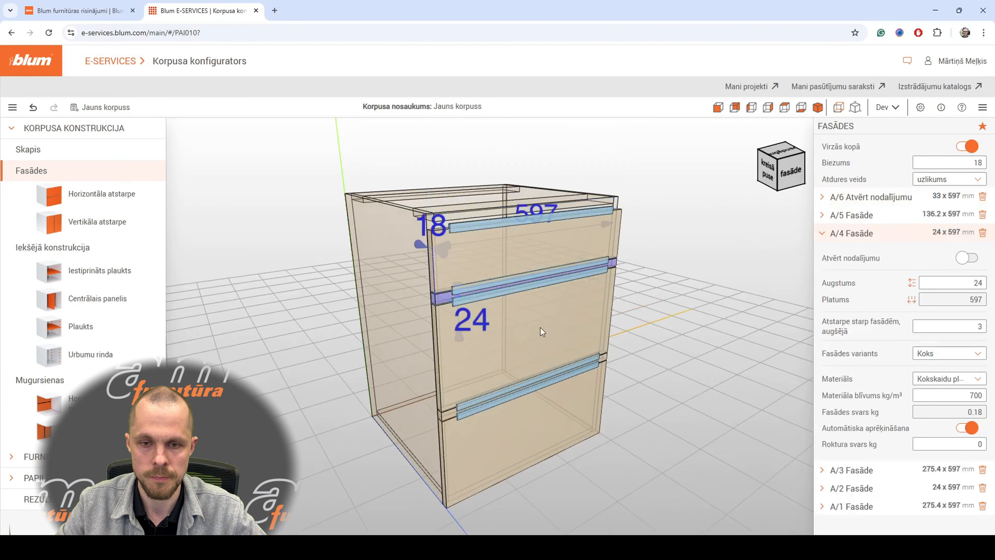
click(968, 259)
click(450, 414)
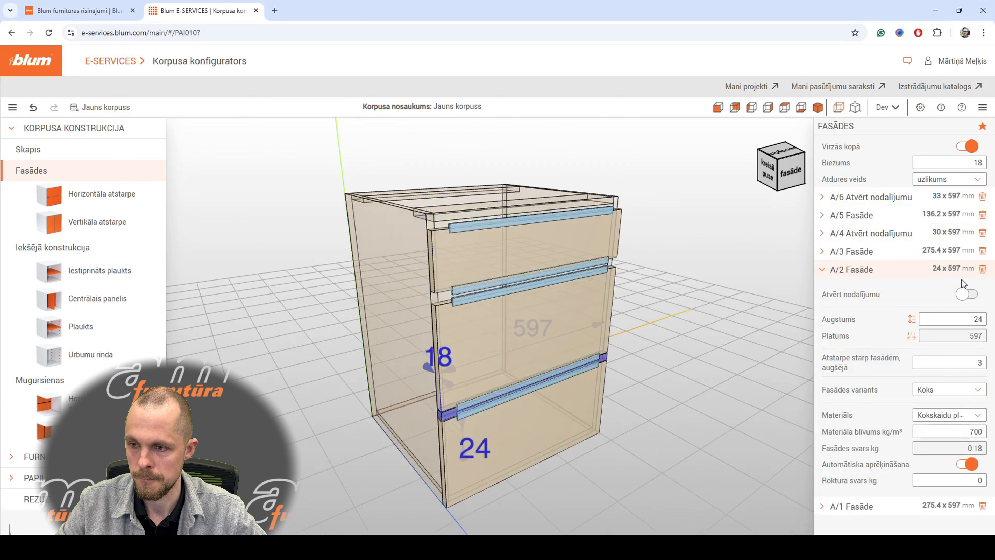
click(969, 295)
drag(686, 275, 744, 221)
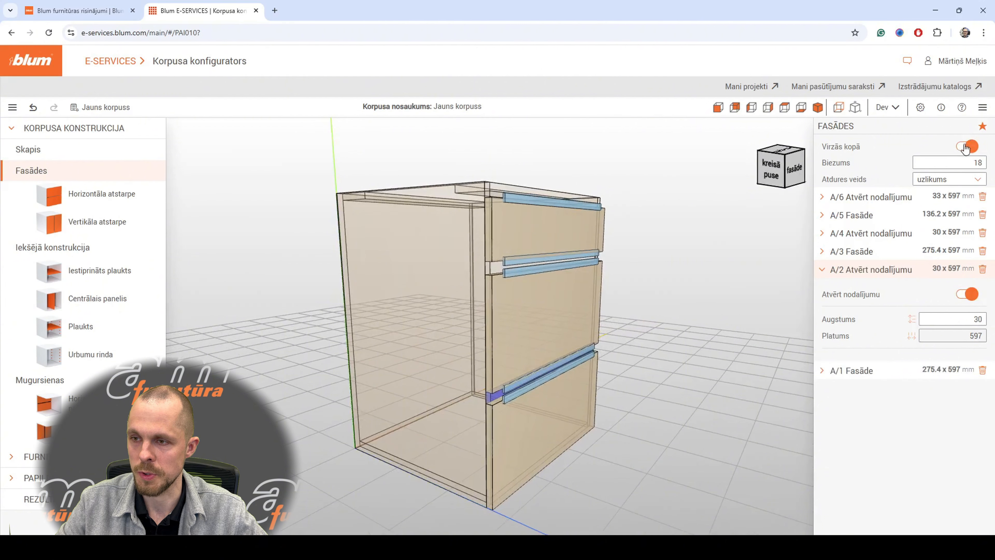
- Stop the fronts from moving together and insert a fixed shelf behind the lower open gap
click(956, 149)
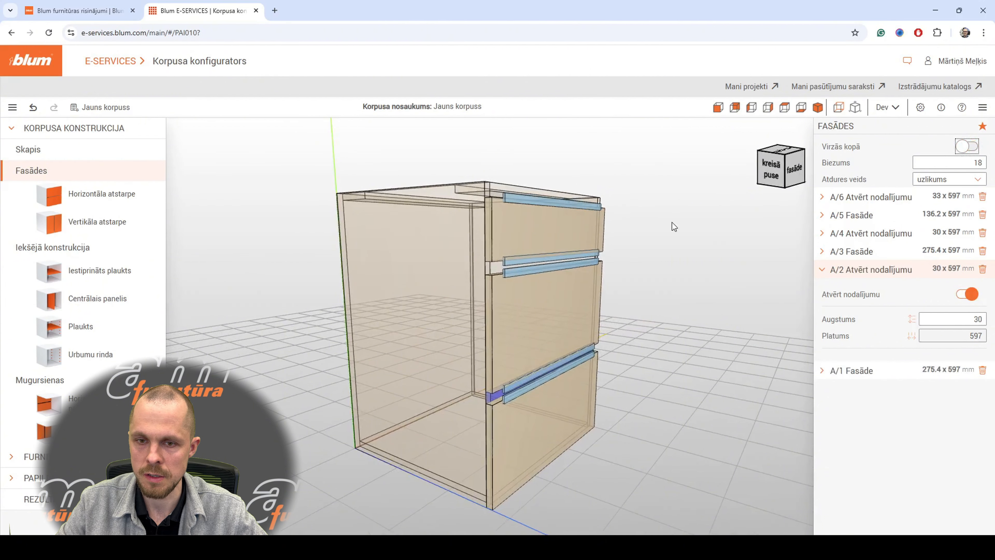
drag(671, 222, 608, 233)
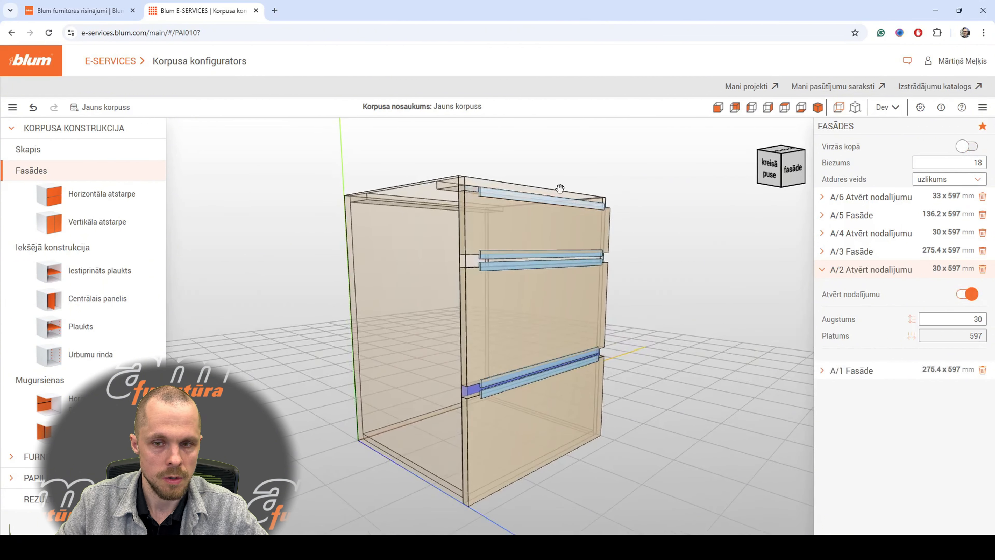
click(667, 209)
drag(78, 279, 481, 394)
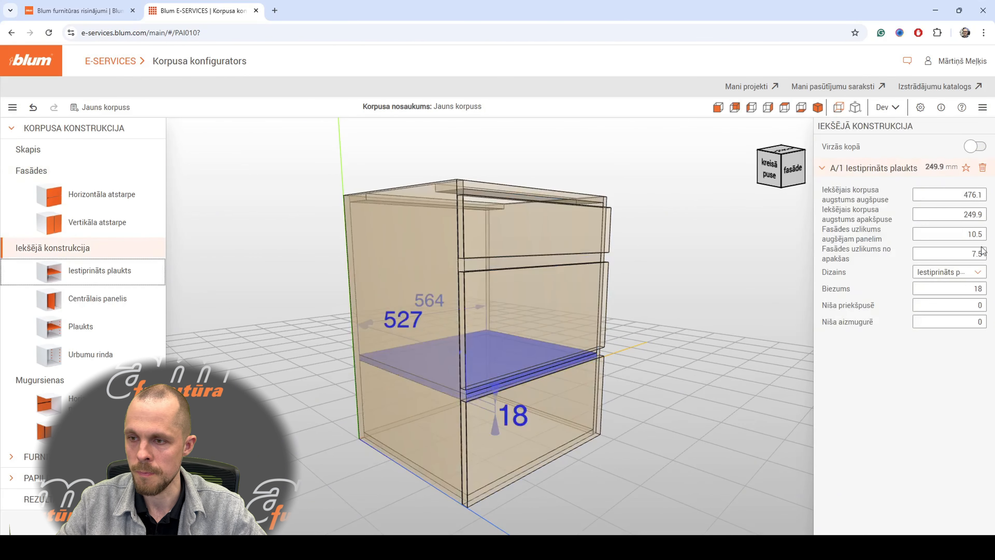
- Change the fixed shelf to a single front rail 67 mm wide and 26 mm thick
click(970, 274)
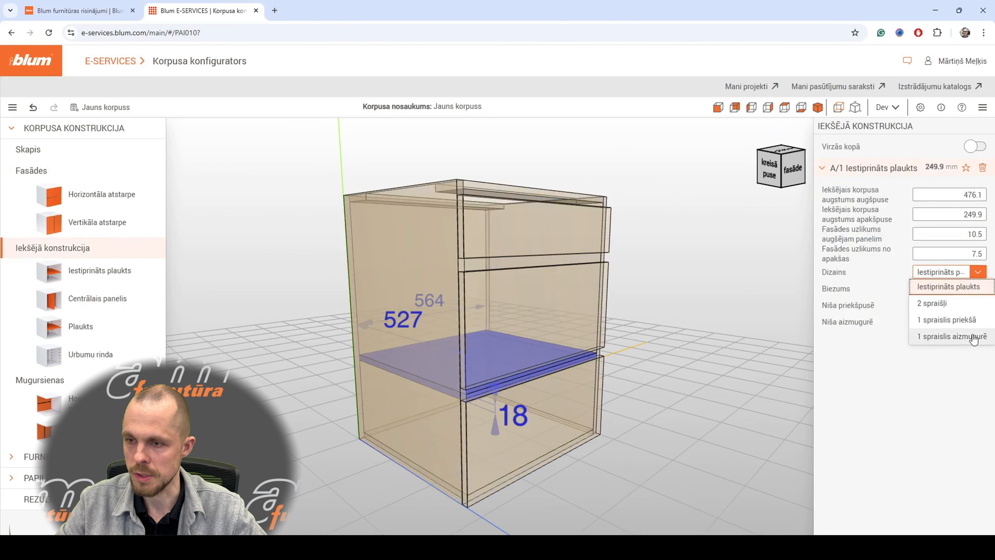
click(944, 320)
click(971, 338)
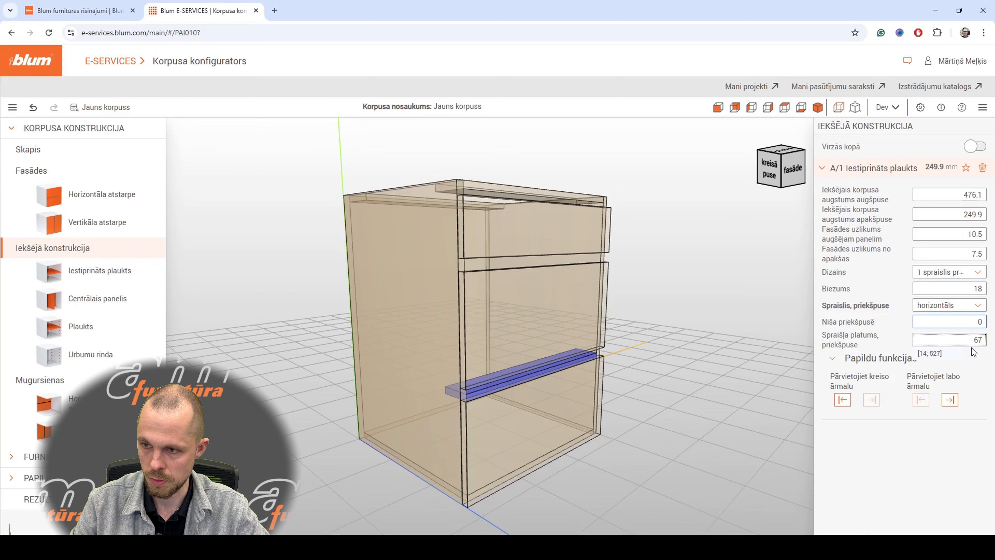
click(969, 290)
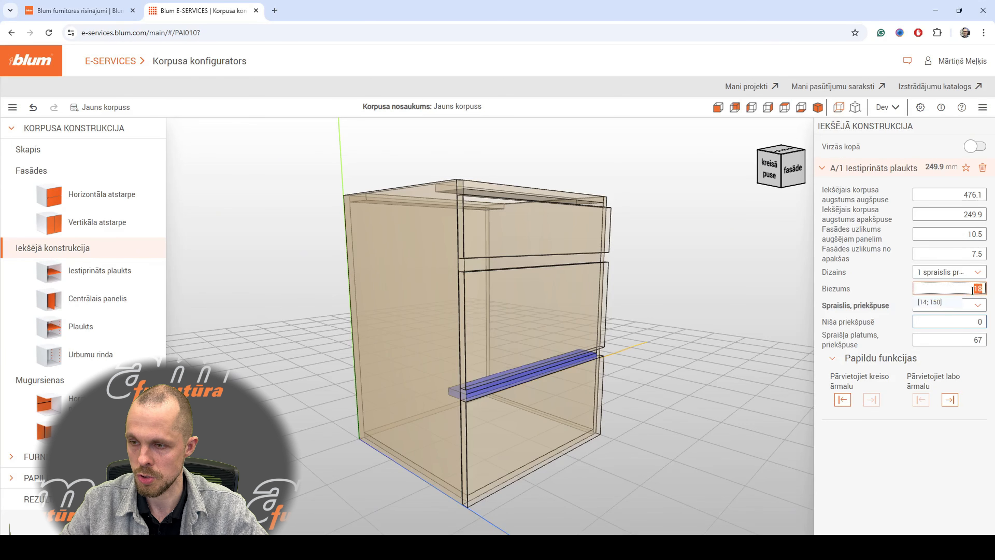
text(26)
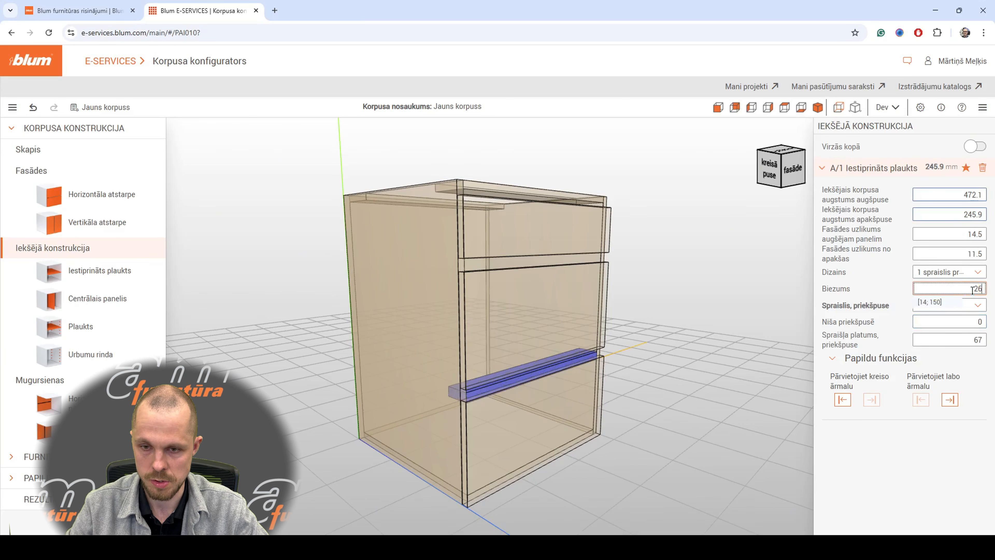
click(619, 256)
- Turn the front rail vertical and lower it to about 225 mm above the cabinet bottom
click(519, 382)
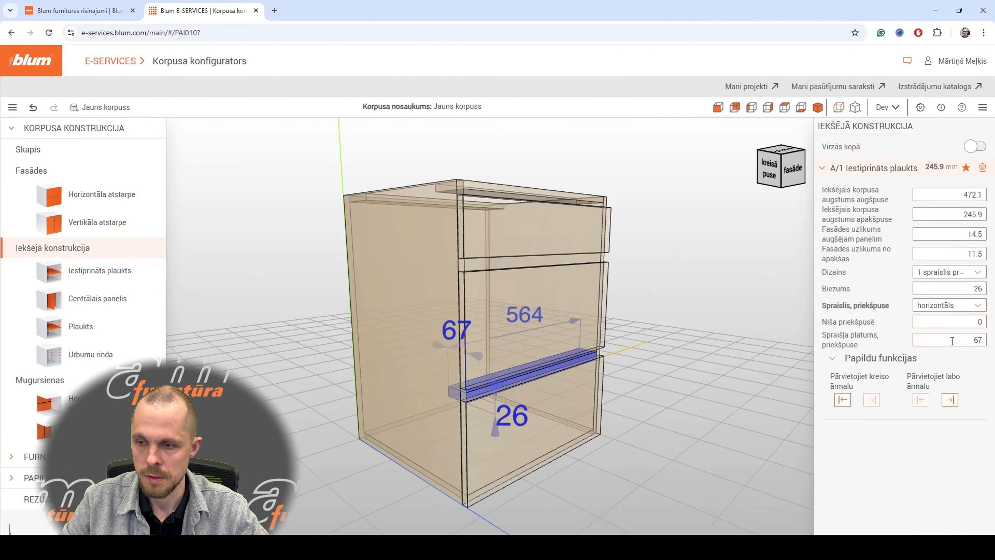
click(966, 305)
click(934, 343)
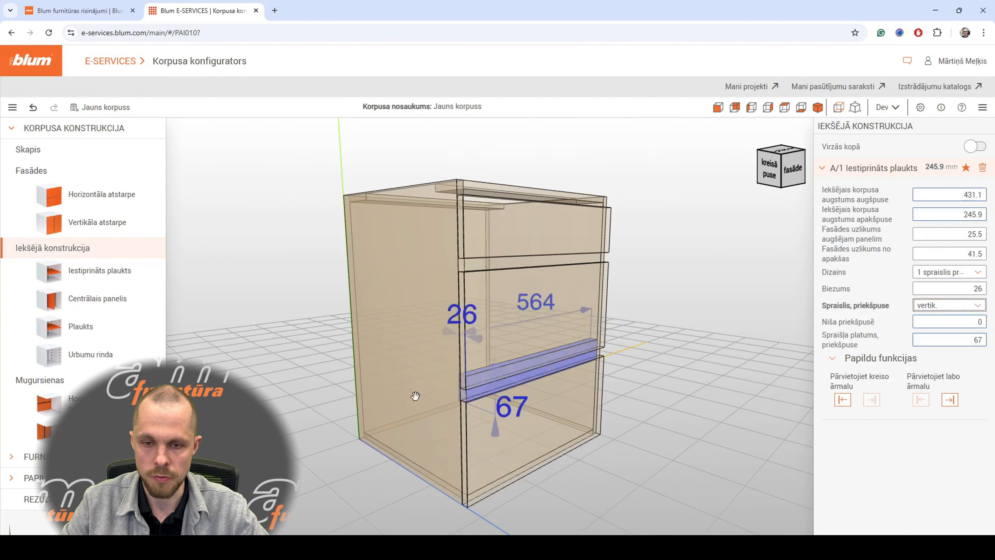
scroll(464, 392, up, 5)
drag(471, 390, 472, 394)
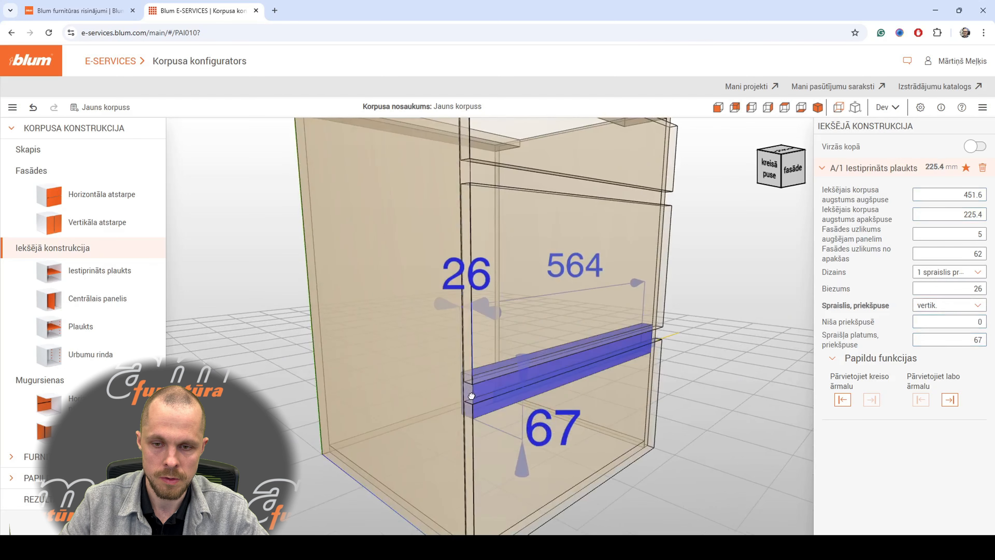
drag(762, 281, 783, 274)
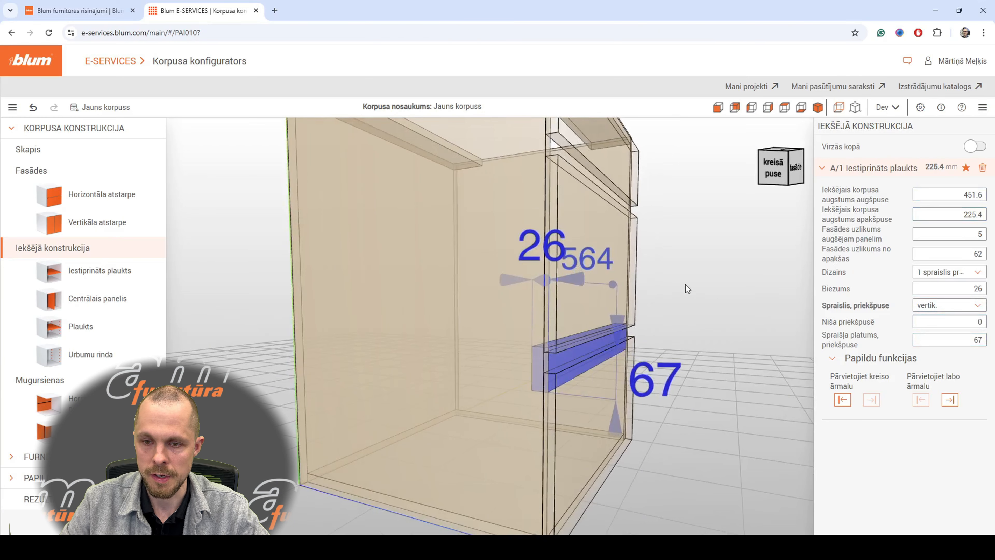
drag(686, 288, 681, 289)
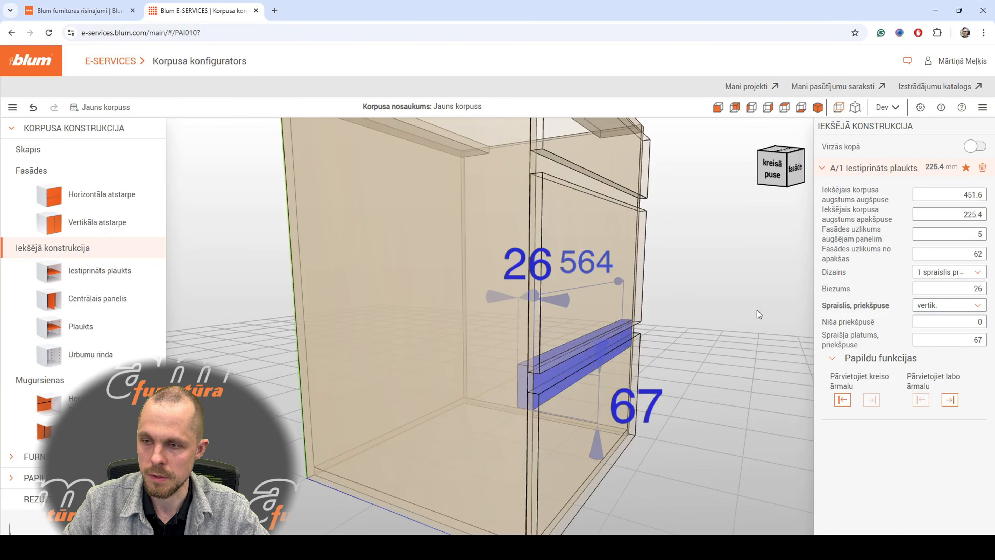
- Try a lower front overlay of 18.5 mm for the rail, and move the rail back down to about 225 mm
double_click(979, 254)
text(18)
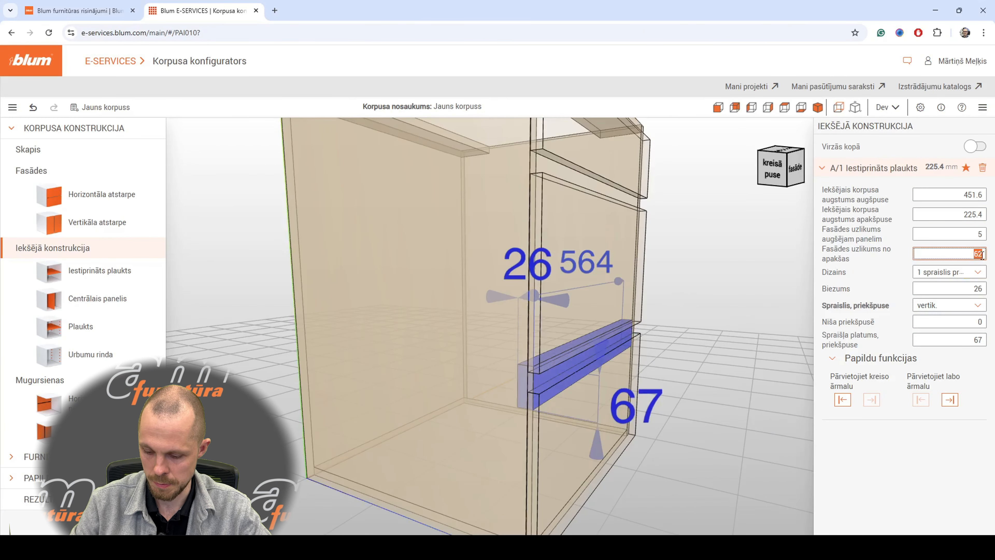
text(.5)
key(Return)
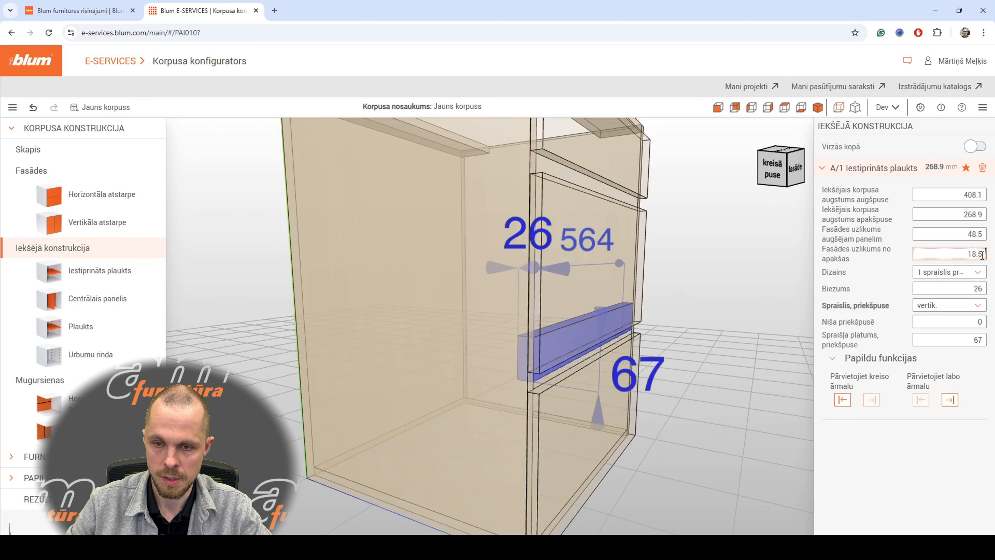
drag(543, 353, 544, 372)
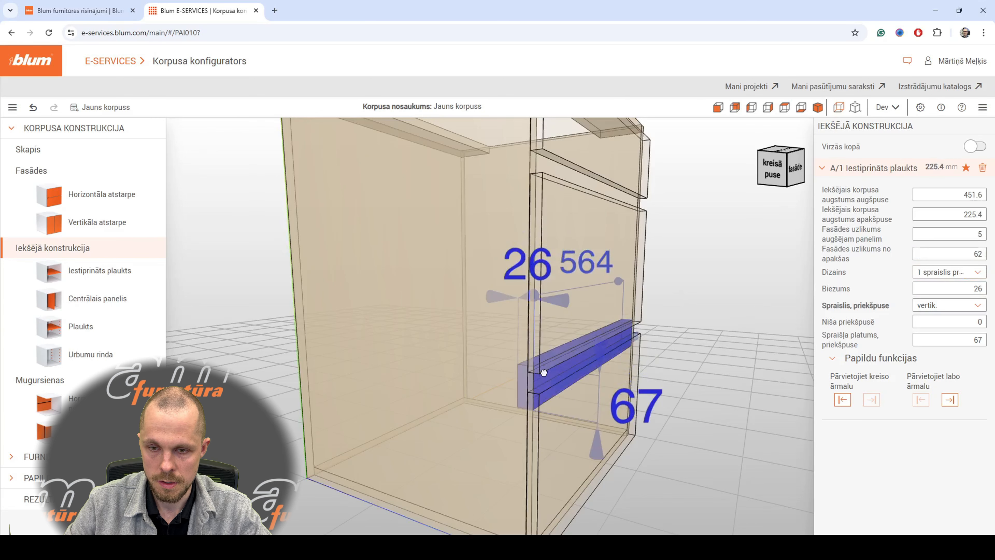
- Set the rail's front overlay for the upper front to 18.5 mm
click(970, 233)
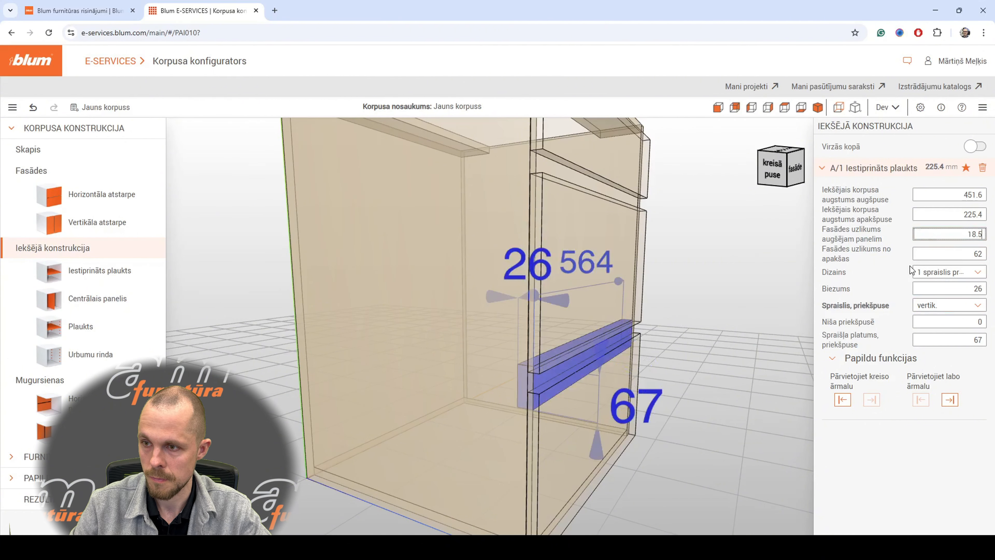
key(Return)
mouse_move(675, 279)
mouse_down()
mouse_move(698, 266)
mouse_move(671, 273)
mouse_up()
- Extend the right and left ends of the front rail outward through the cabinet's side panels
drag(762, 293, 557, 410)
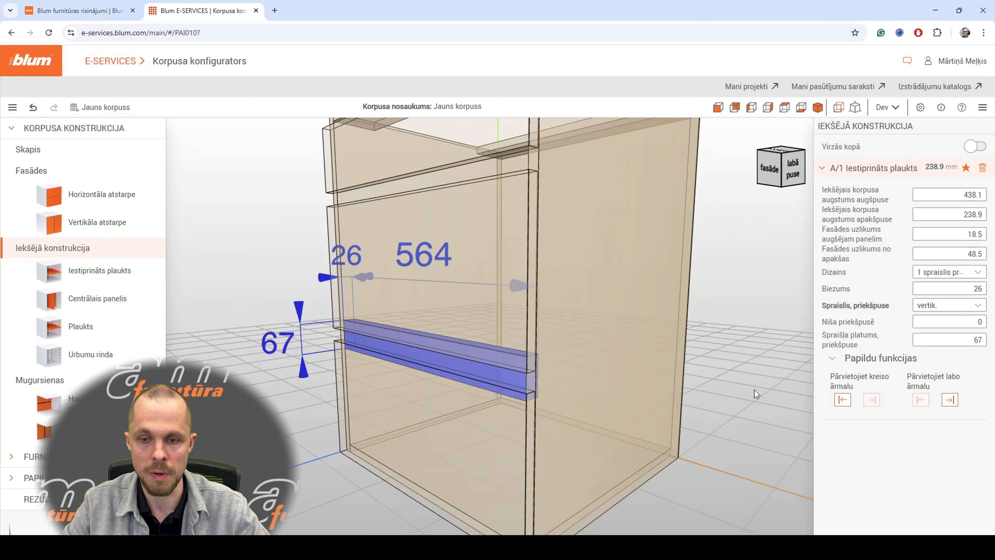
click(949, 399)
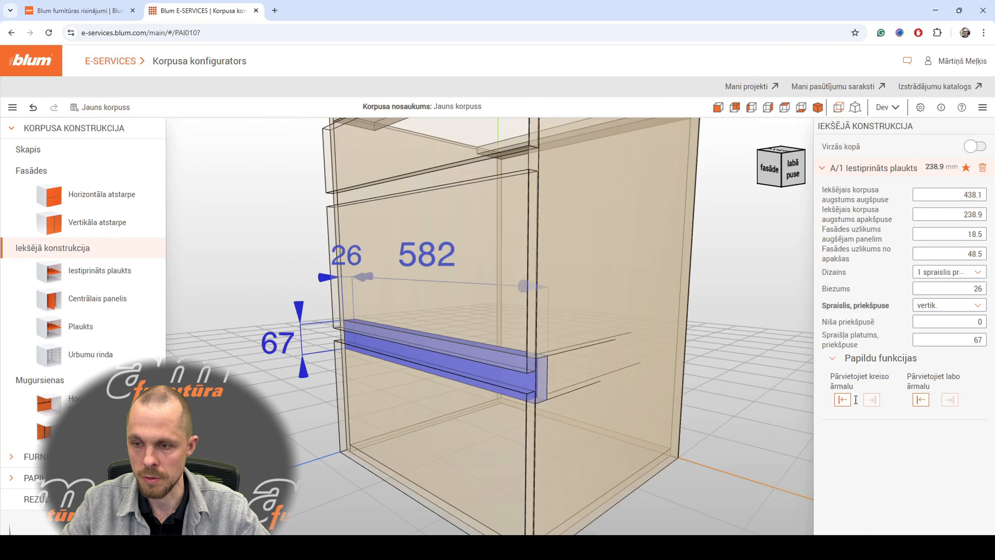
click(842, 399)
drag(587, 374, 495, 357)
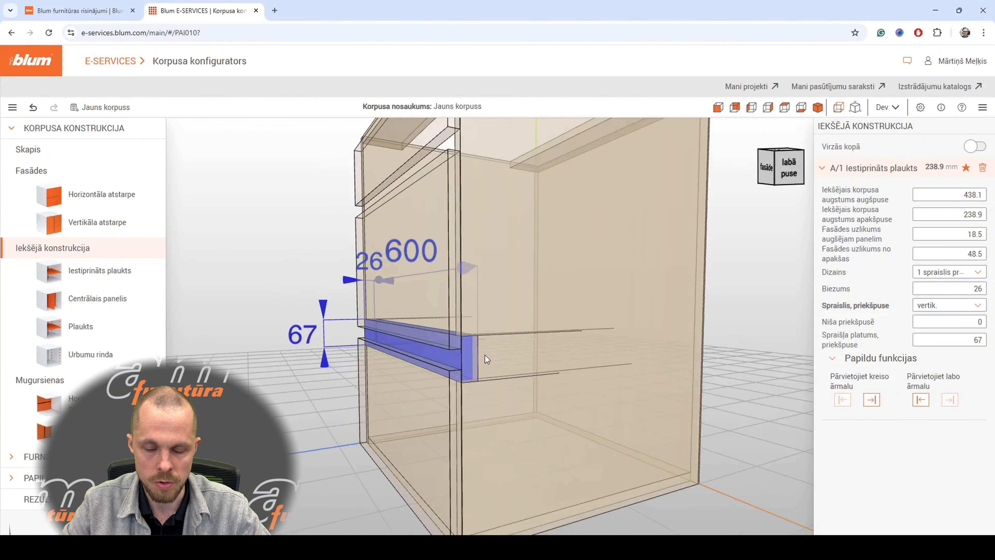
scroll(548, 367, down, 3)
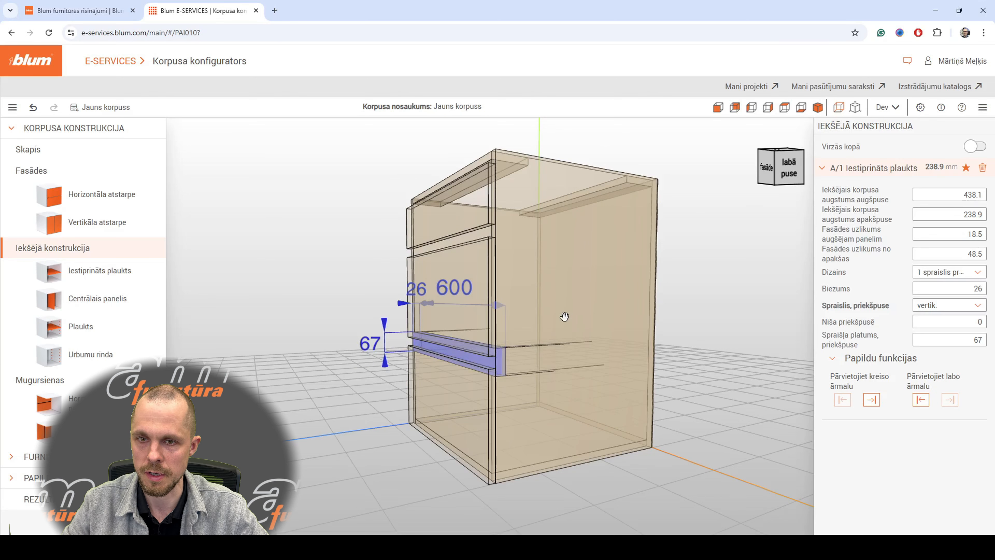
mouse_move(740, 274)
mouse_down()
mouse_move(730, 274)
mouse_move(745, 281)
mouse_up()
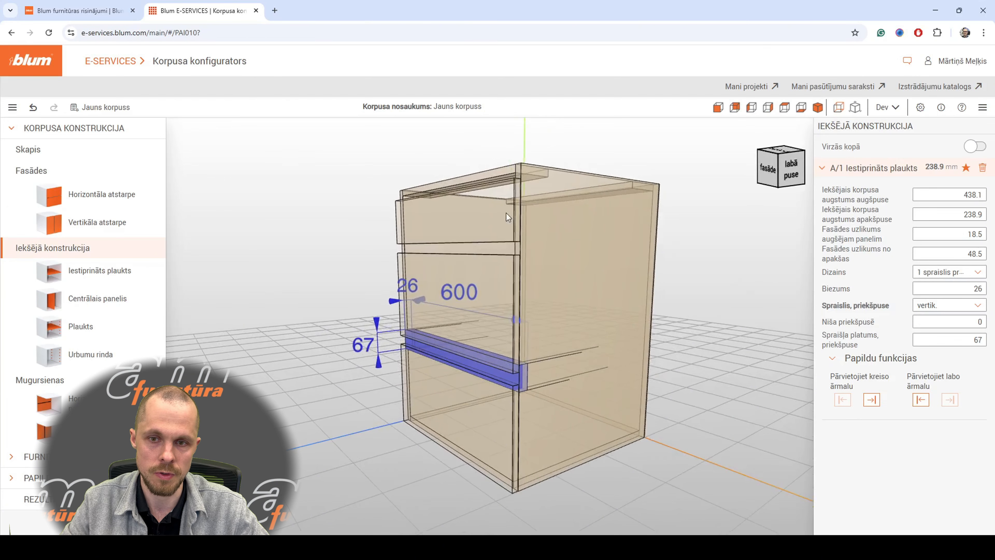
drag(648, 180, 668, 159)
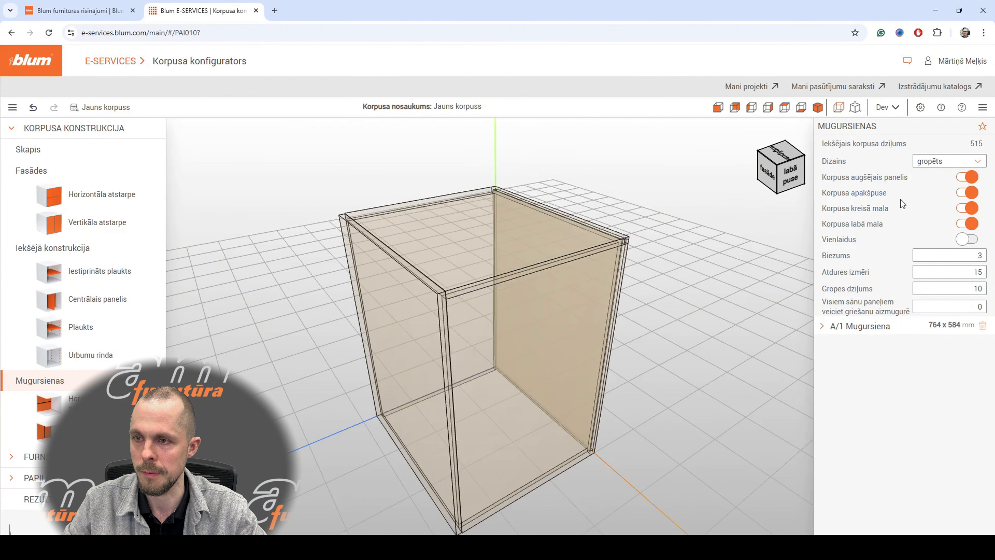
- Change the cabinet front's stop type from overlay to inset (iekšējais)
click(41, 171)
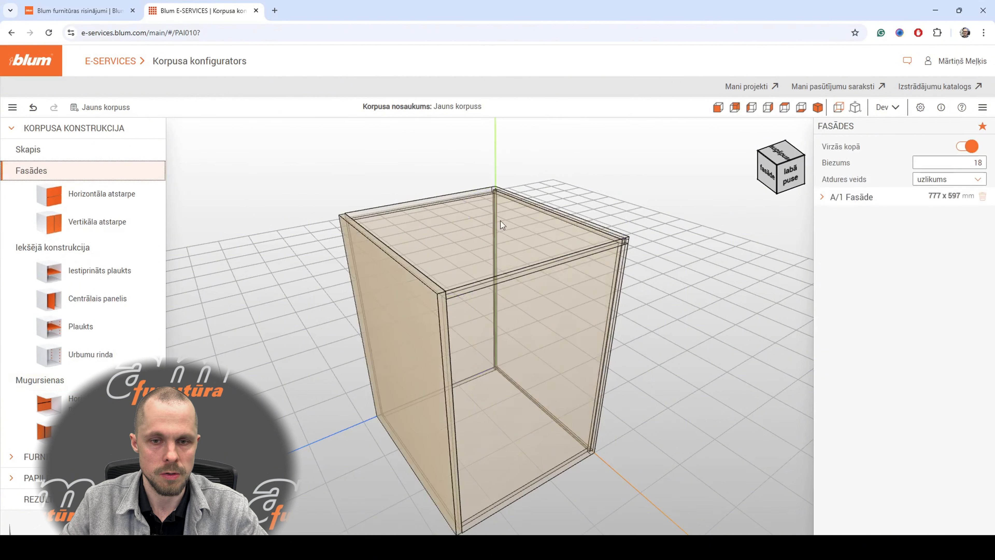
click(414, 320)
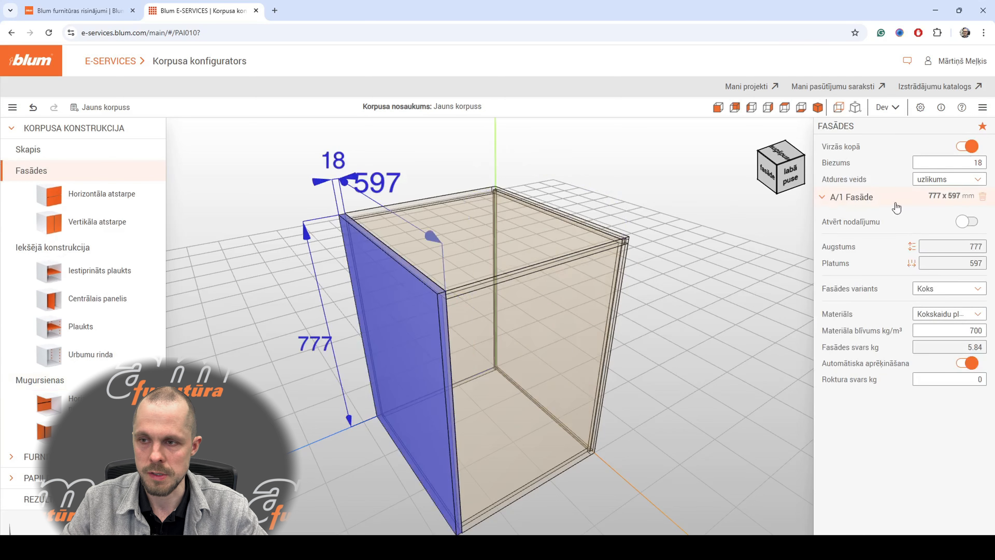
click(967, 179)
click(938, 210)
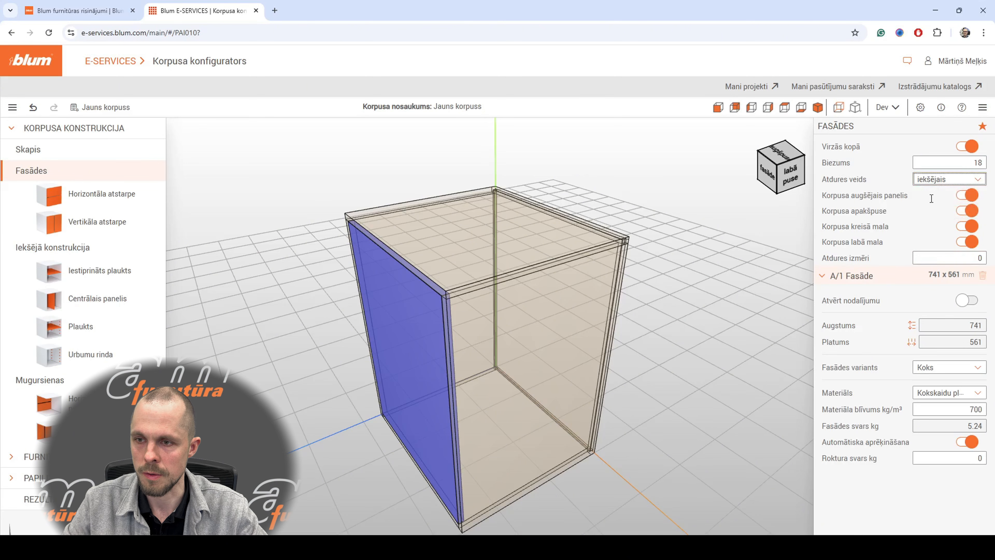
- Switch off the inset fit at the left side, right side and bottom, keeping it only at the top panel
drag(636, 223, 657, 189)
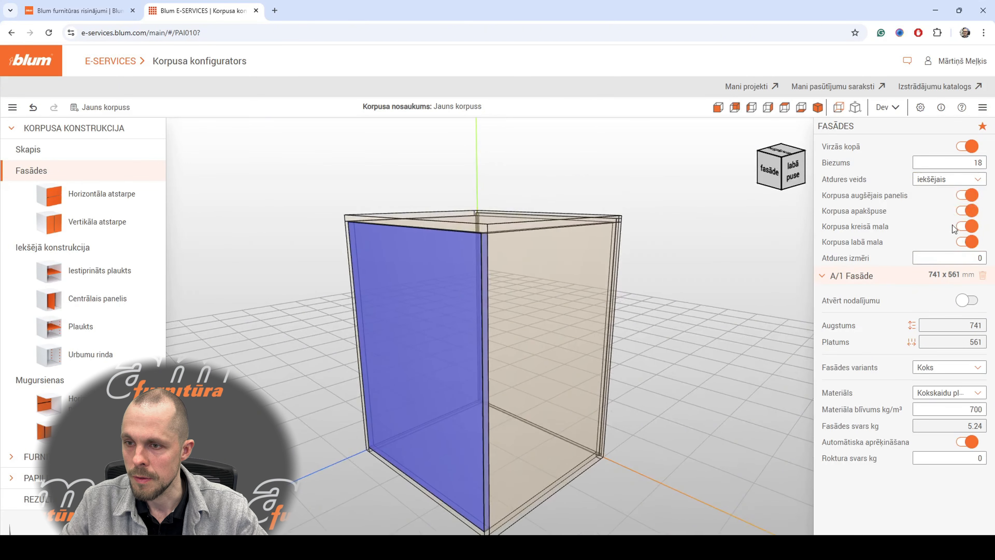
click(960, 226)
click(961, 242)
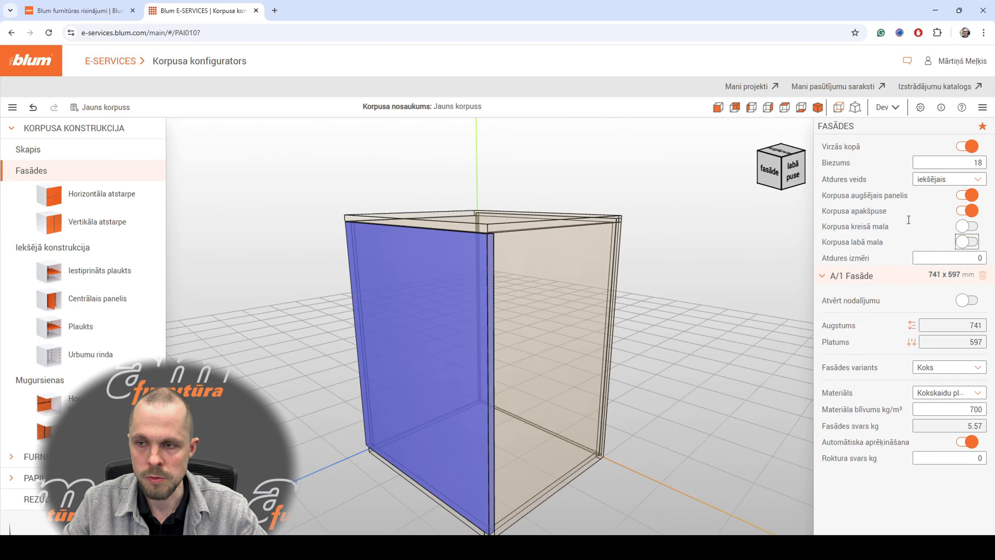
click(966, 210)
- Set the inset front's stop dimension (Atdures izmēri) to 5 mm
drag(811, 298, 505, 237)
scroll(443, 218, up, 6)
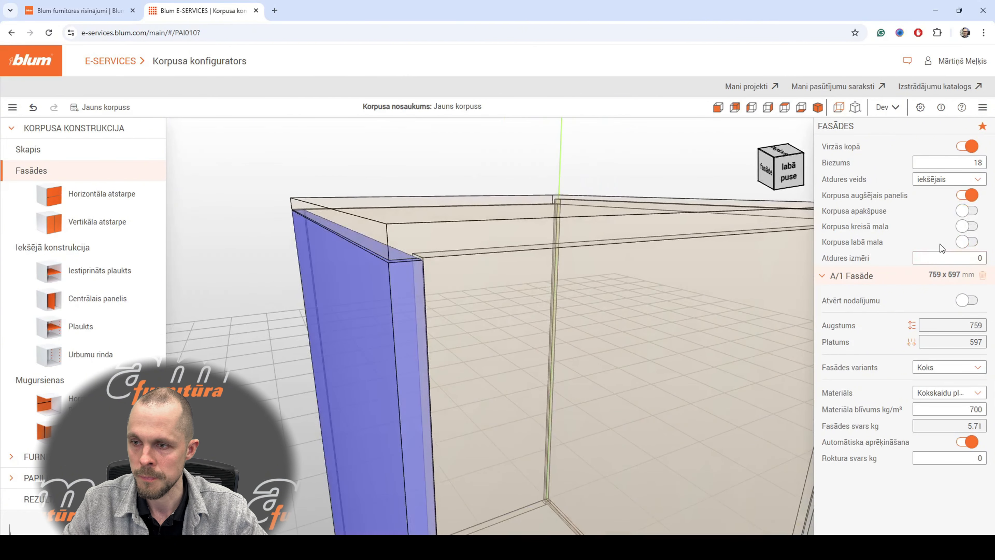
click(978, 255)
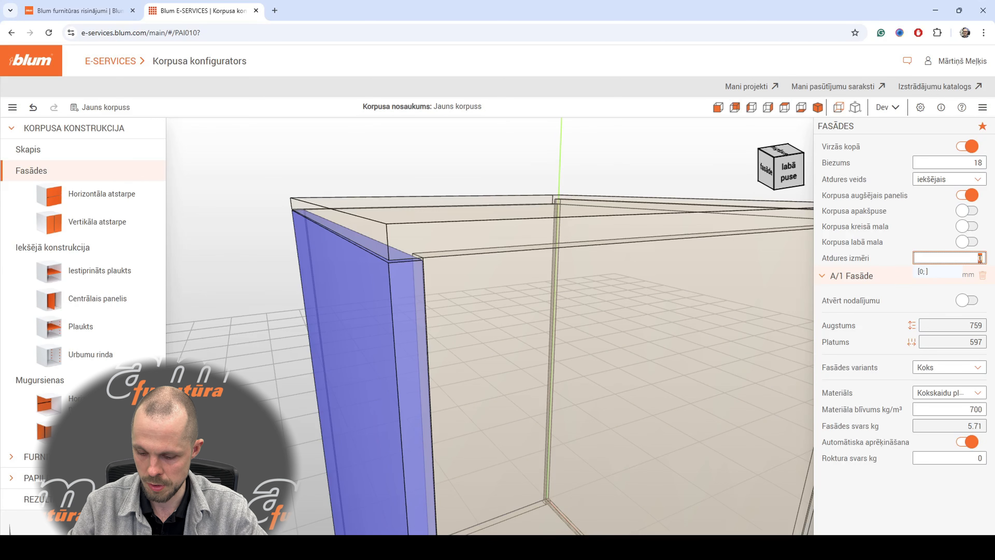
text(3)
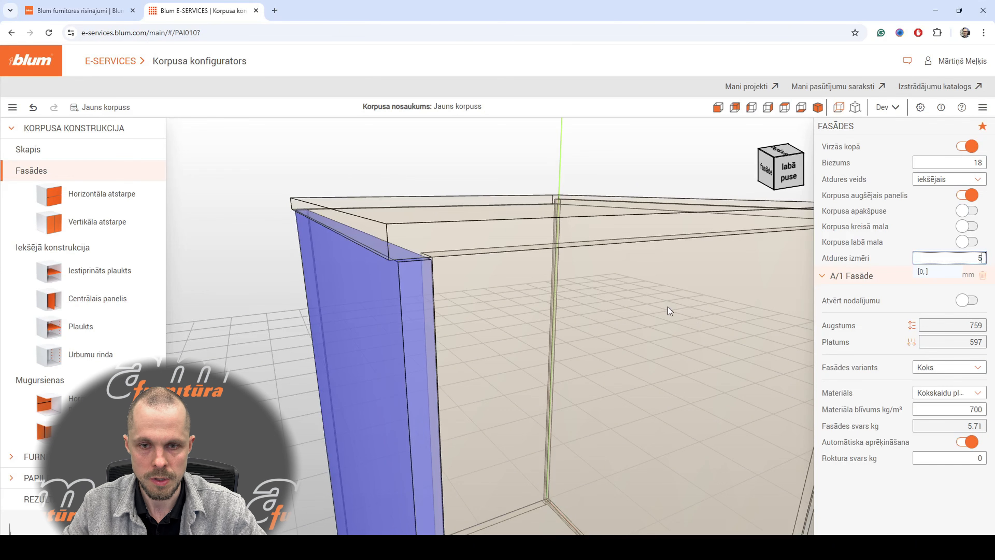
scroll(480, 242, down, 5)
- Set the grooved back panel's stop dimension (Atdures izmēri) to 5 mm
drag(603, 270, 497, 269)
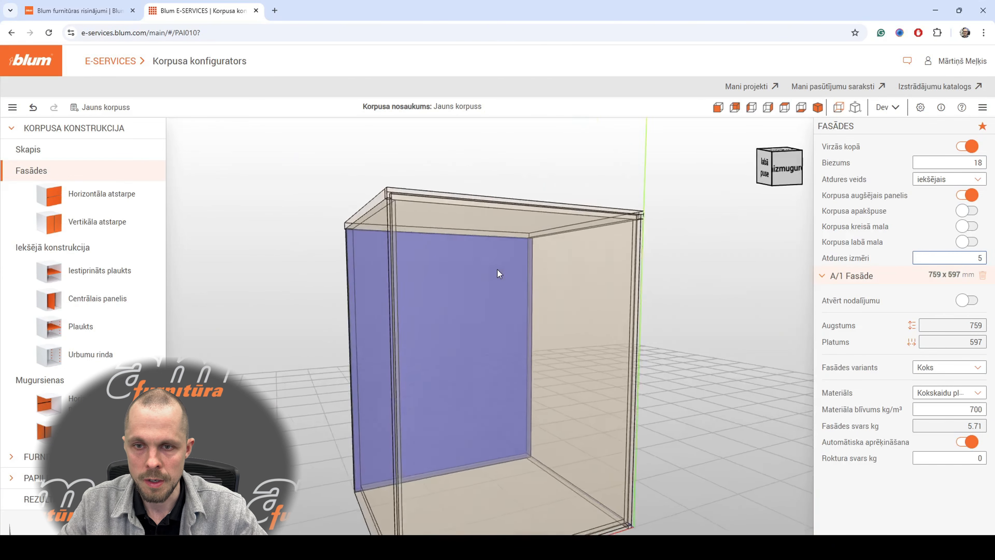
click(39, 380)
drag(395, 230, 469, 229)
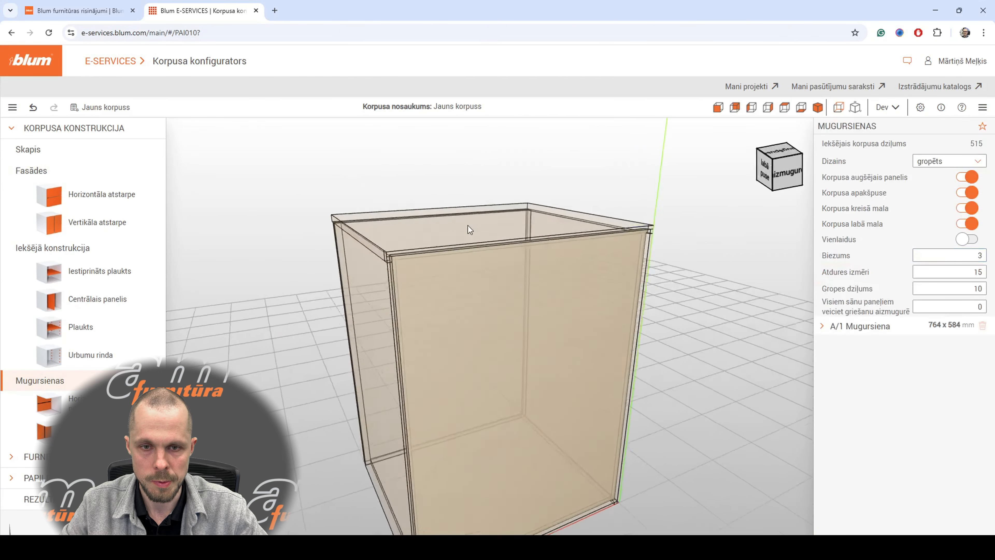
scroll(472, 275, up, 4)
click(484, 280)
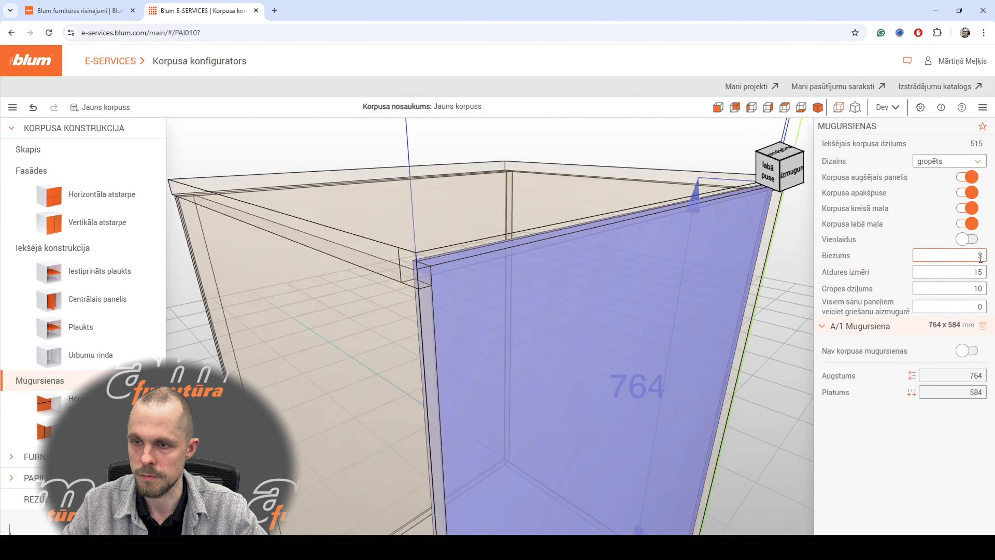
drag(556, 262, 587, 252)
click(982, 273)
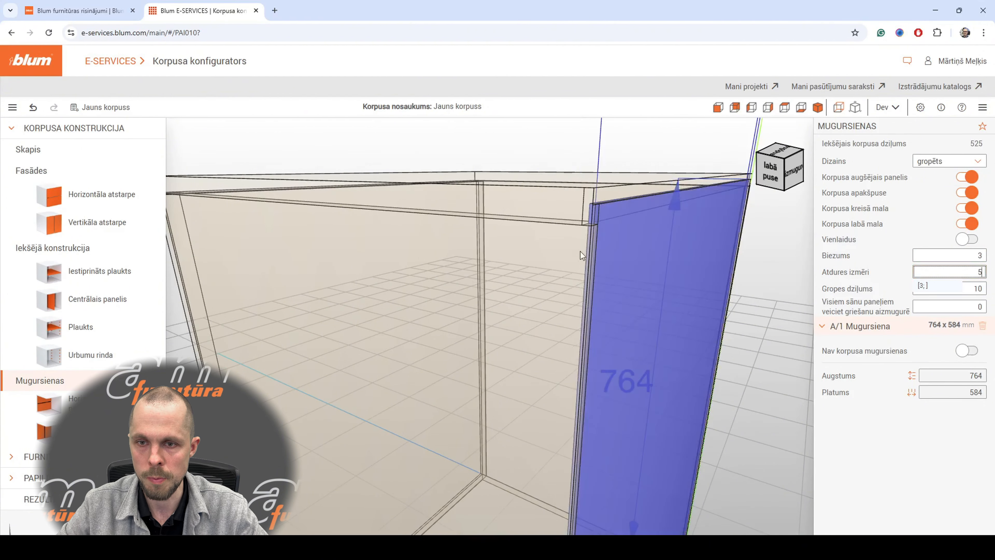
- Try the continuous (Vienlaidus) option for the back panel's groove and switch it off again
drag(690, 271, 658, 251)
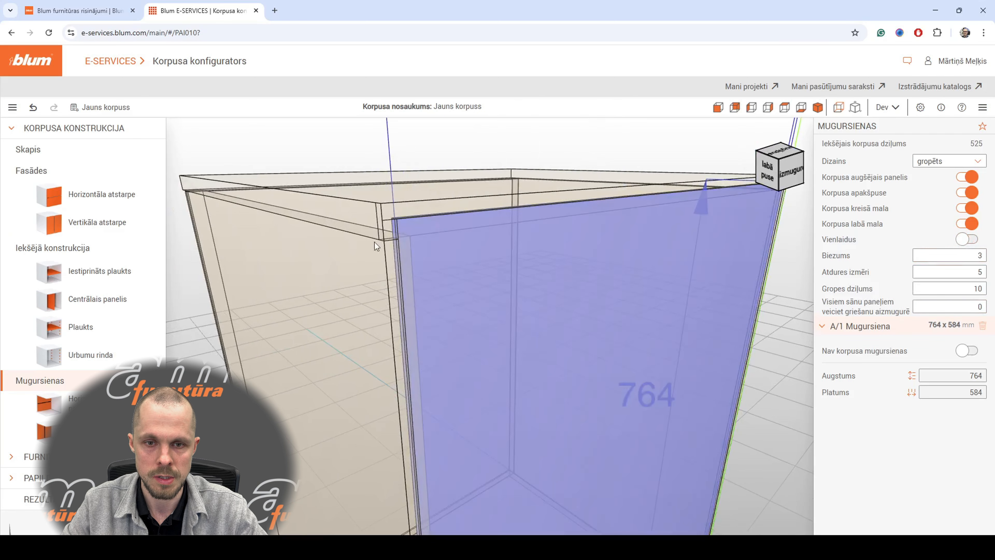
click(967, 239)
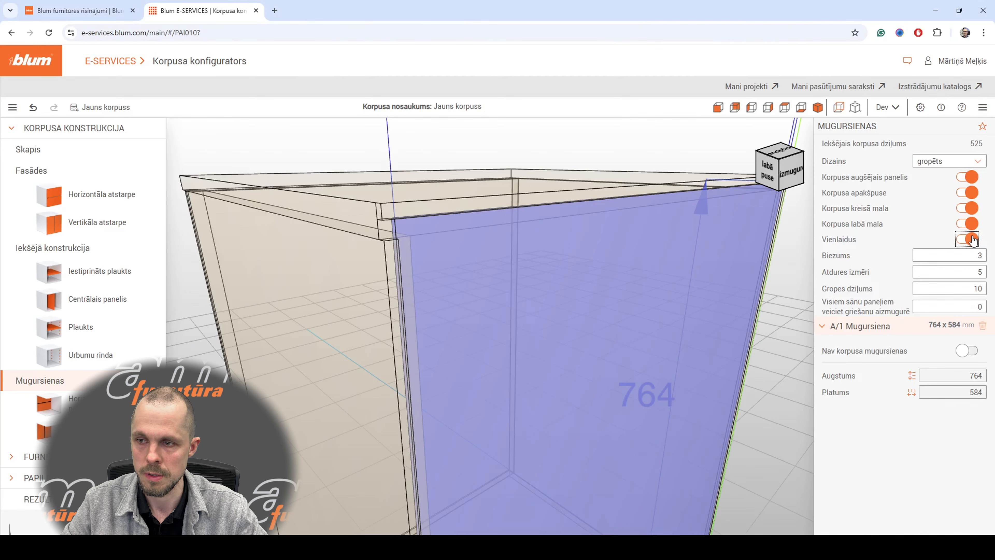
click(969, 240)
scroll(778, 247, down, 5)
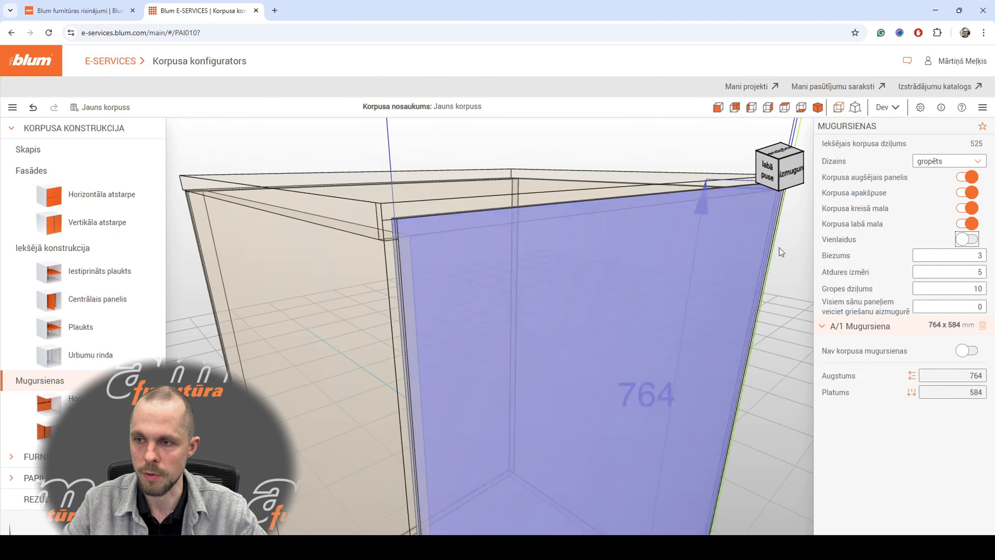
drag(778, 247, 678, 252)
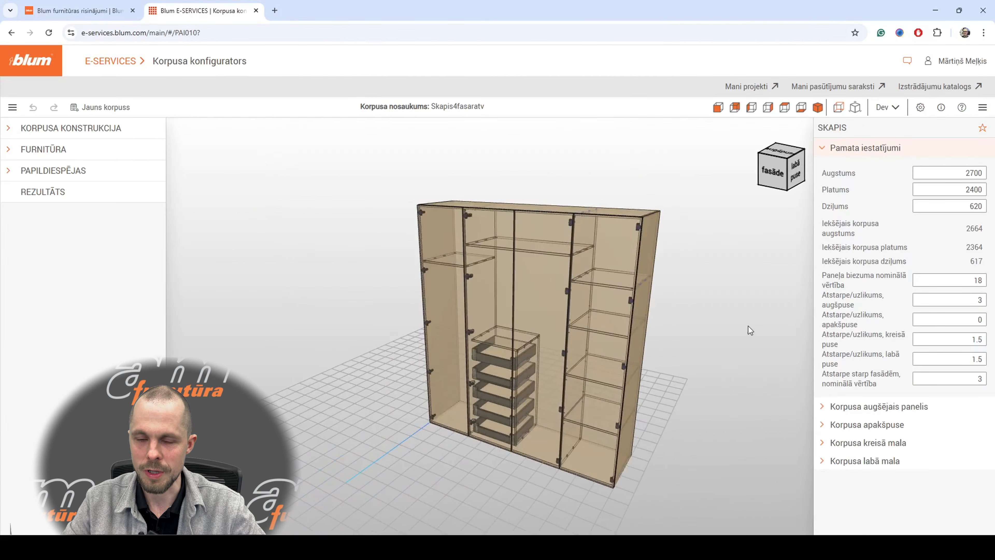
- Extend the right end of the fixed shelf above the wardrobe's drawers to the next centre panel
drag(748, 325, 777, 341)
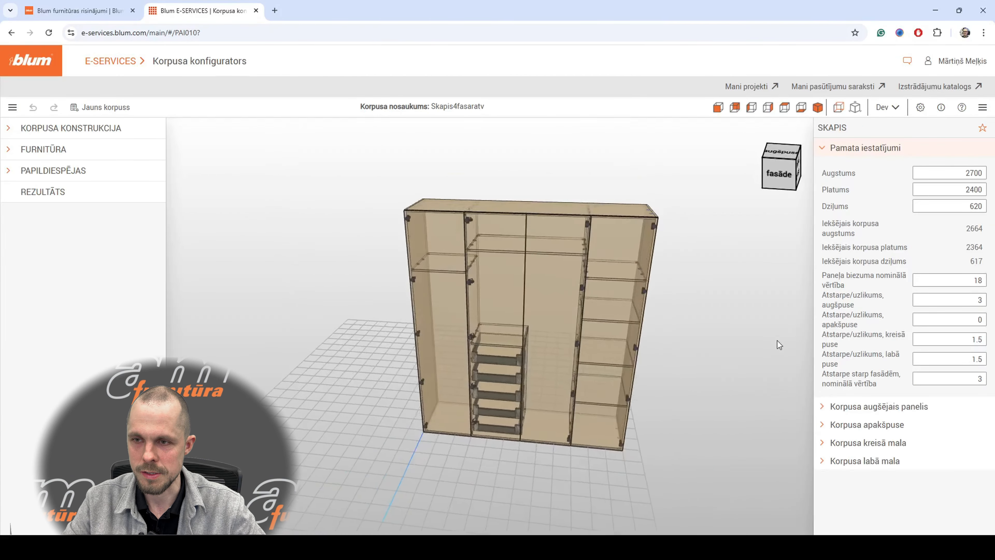
scroll(776, 340, up, 3)
drag(706, 343, 688, 328)
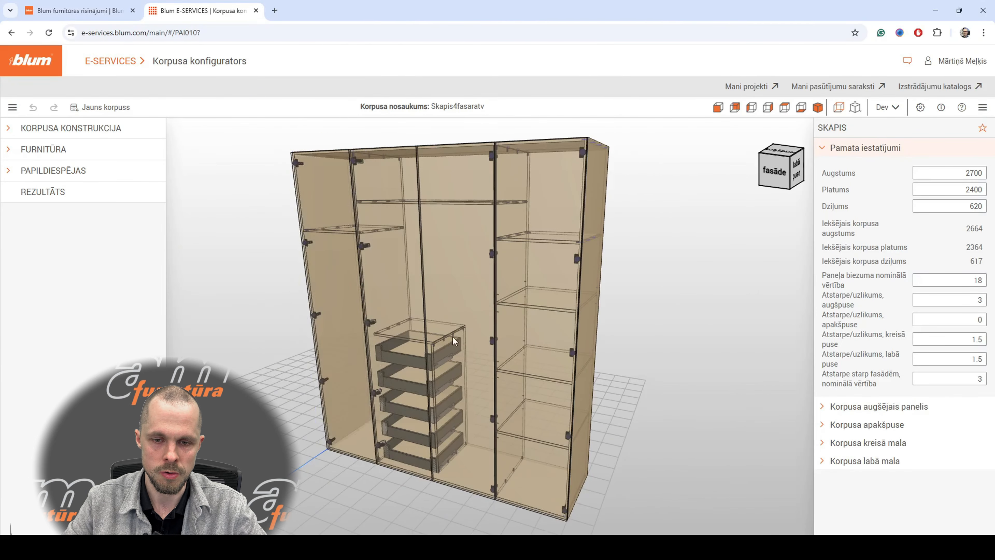
scroll(339, 344, up, 3)
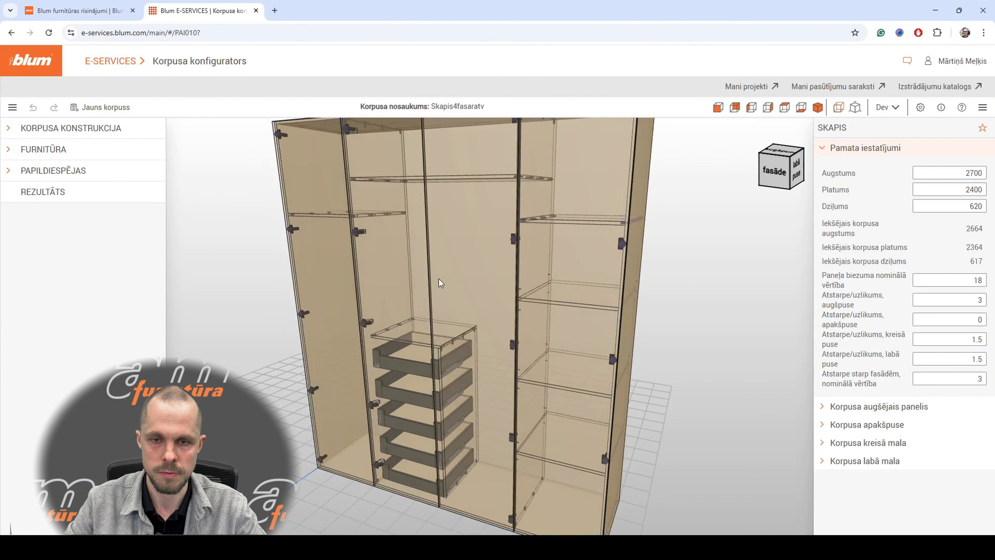
click(45, 131)
click(53, 250)
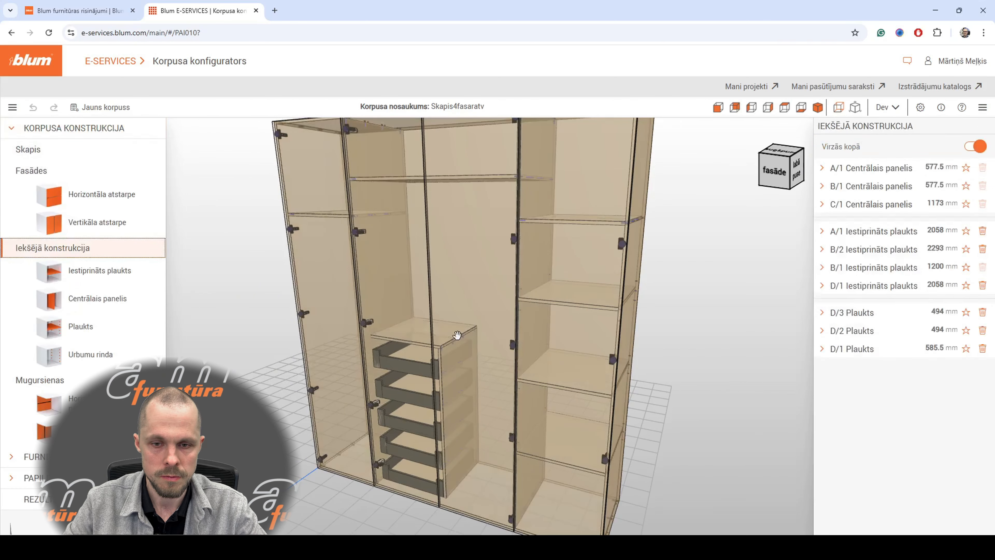
click(447, 334)
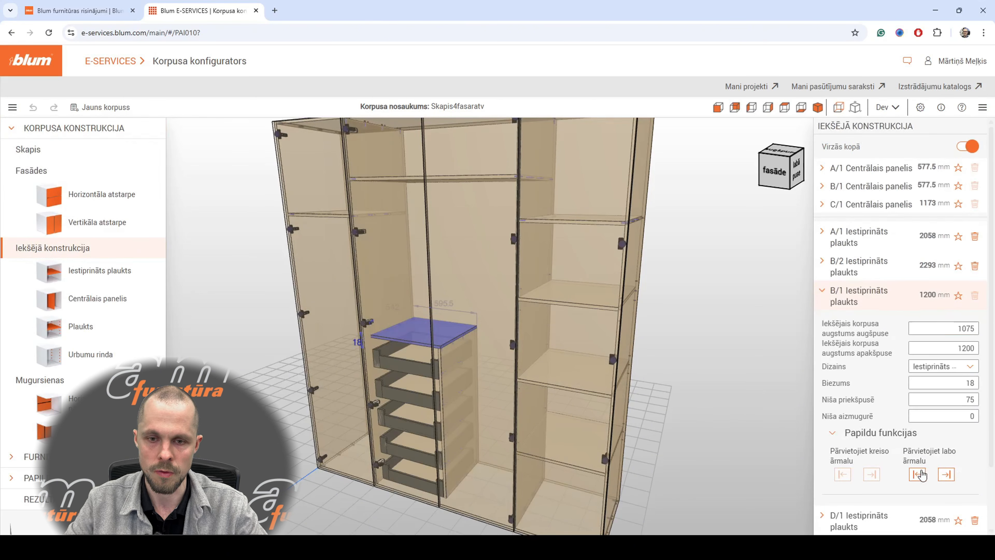
click(946, 474)
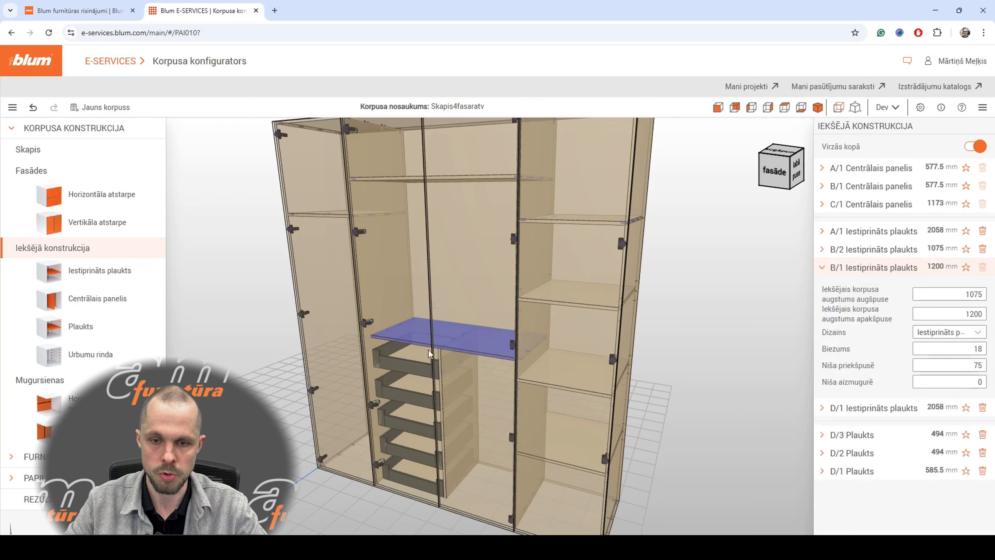